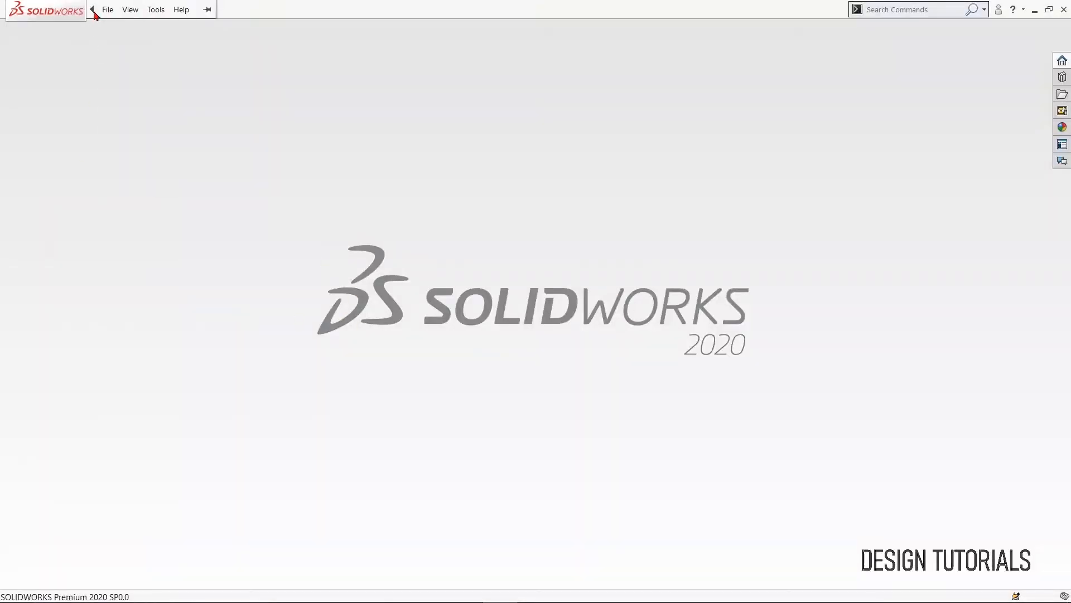
Create a new part and start a sketch on the Top Plane
click(105, 9)
click(118, 29)
click(450, 436)
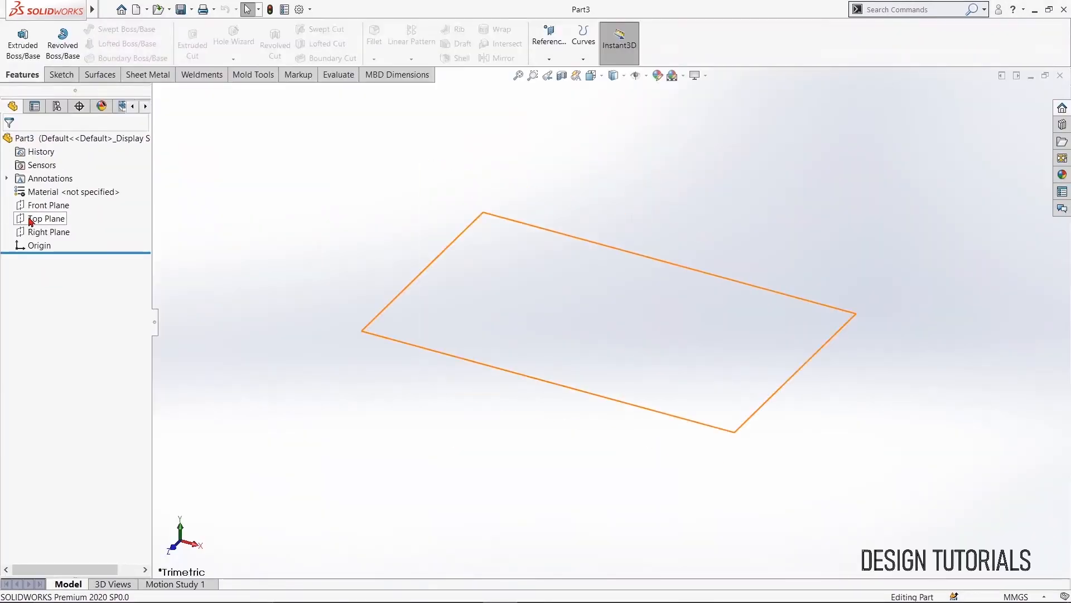
click(31, 222)
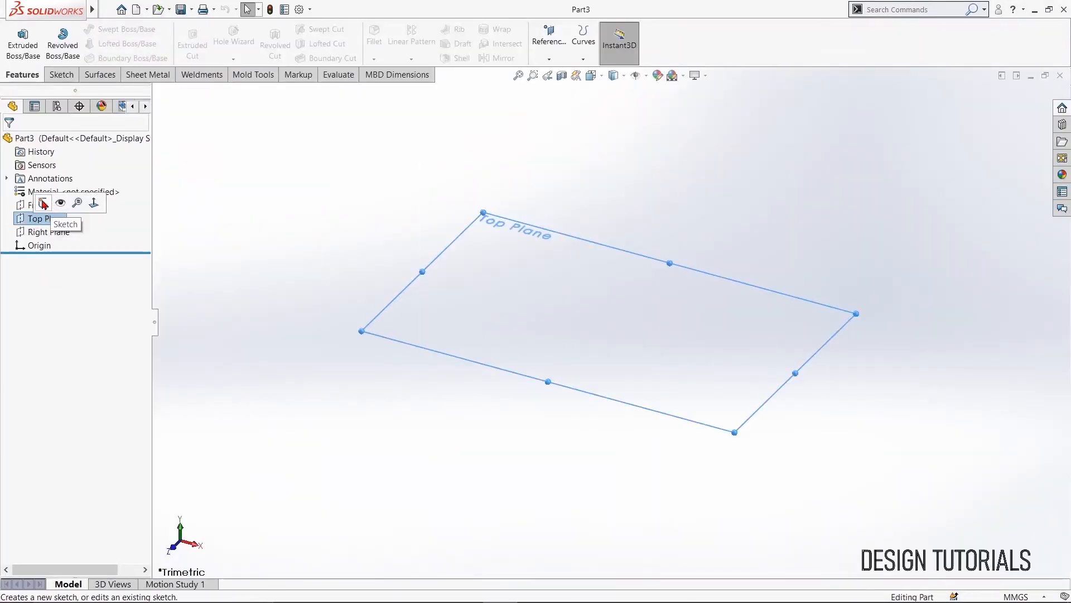
click(54, 202)
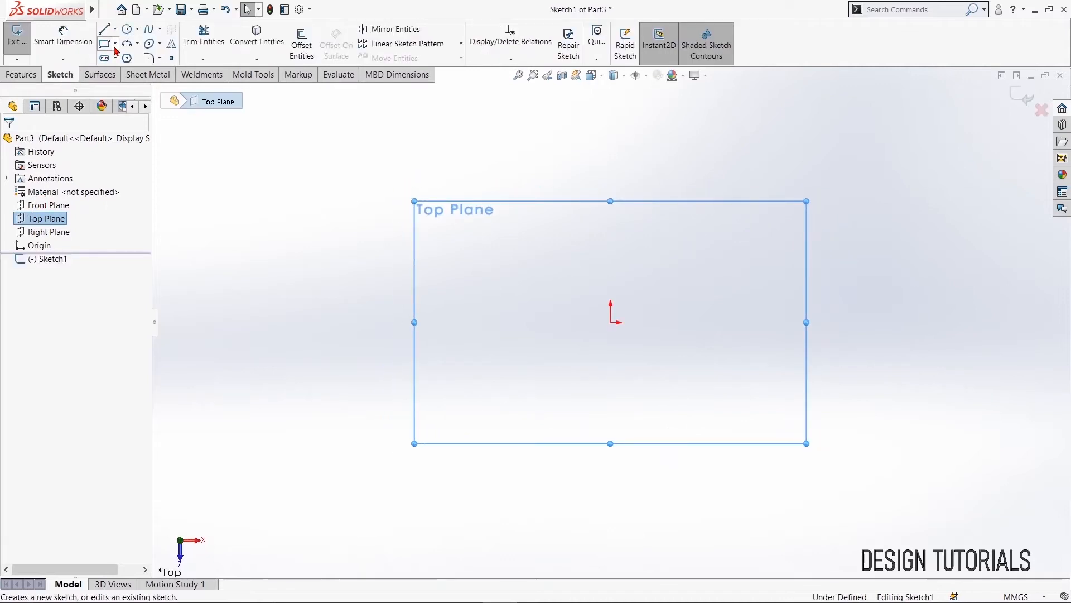
Sketch a center rectangle about 144 by 82 mm centred on the origin
click(115, 45)
click(128, 72)
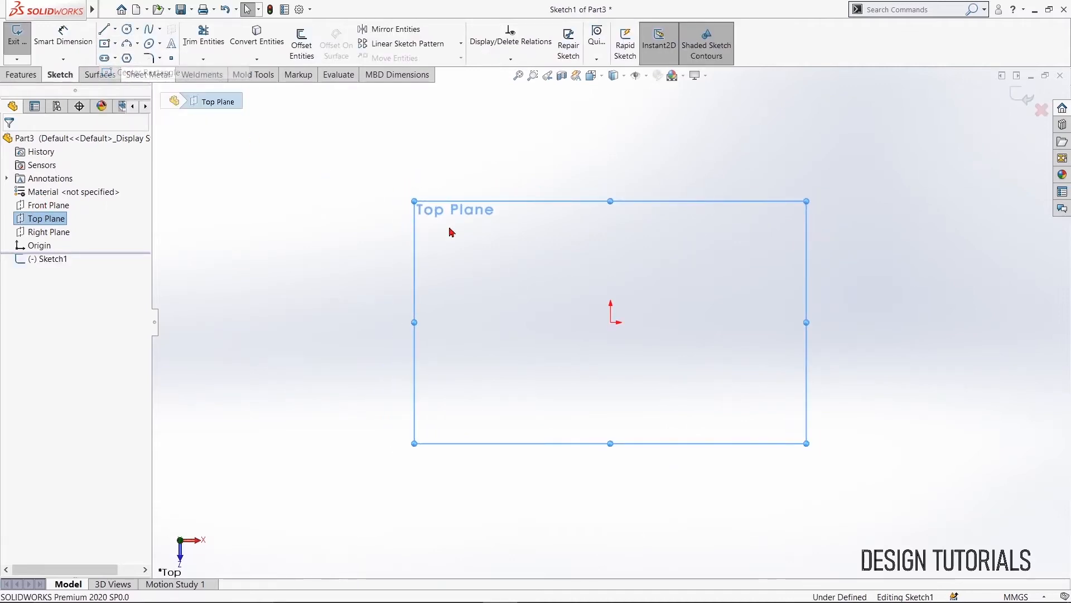
click(611, 322)
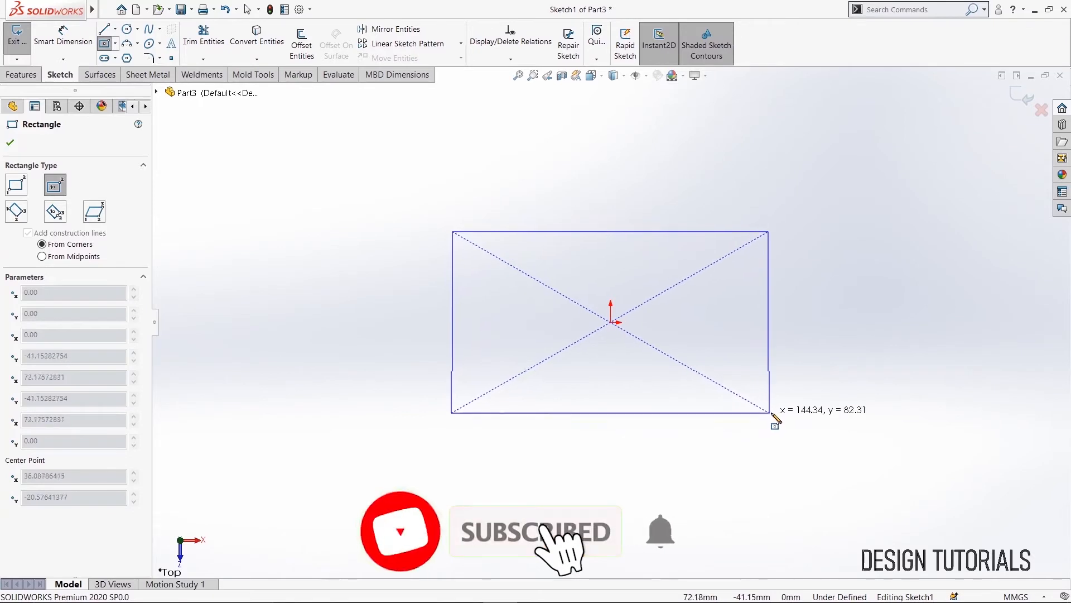
click(774, 413)
Dimension the rectangle to 50 mm along its vertical side and 88 mm along its horizontal side
click(63, 35)
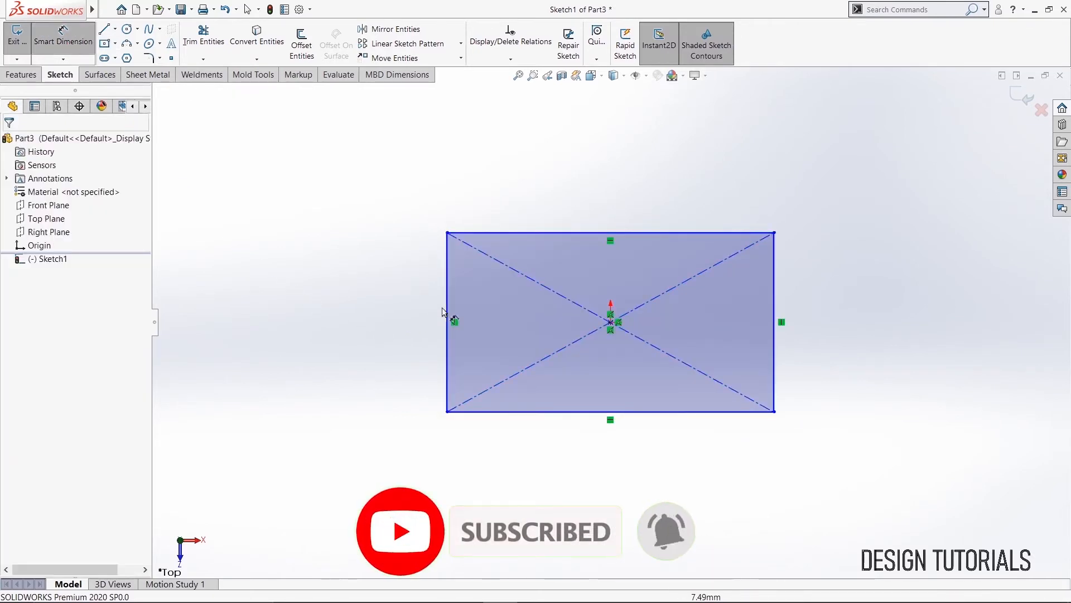
click(441, 310)
click(416, 305)
text(50)
key(Return)
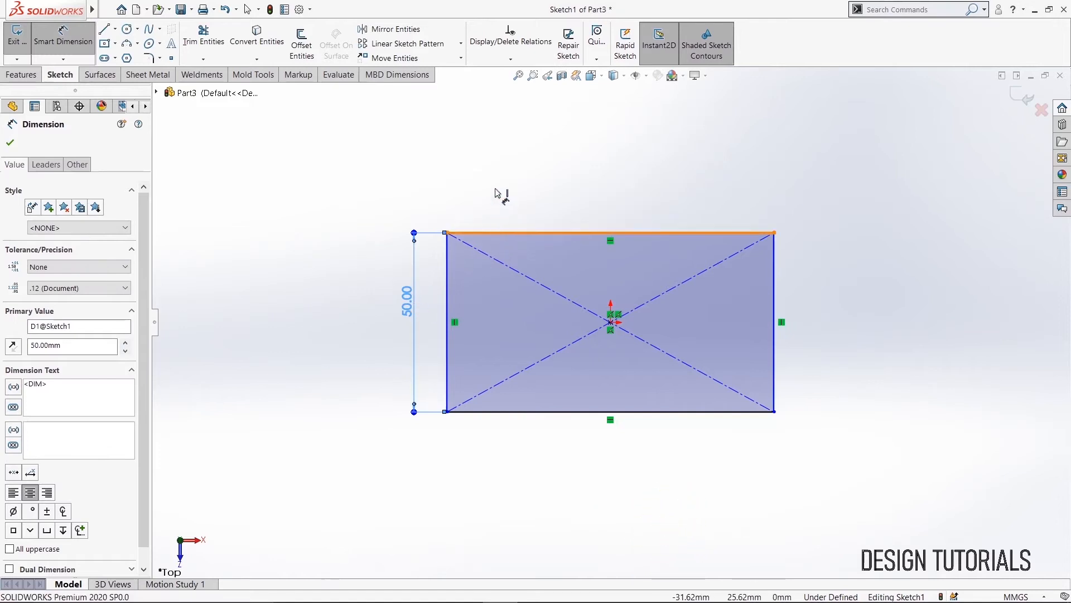
click(498, 232)
click(499, 189)
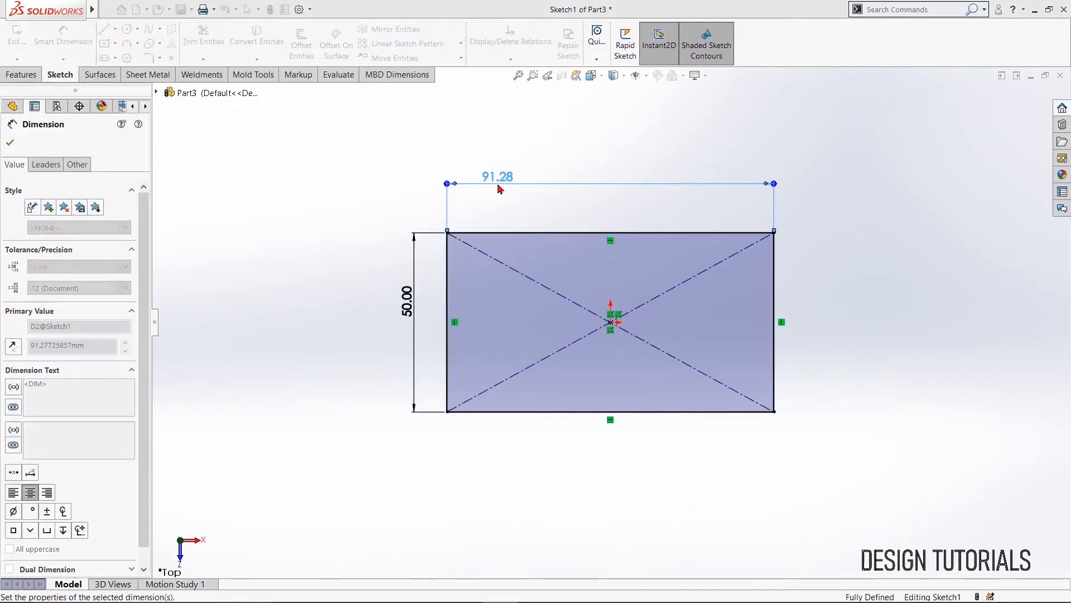
text(88)
key(Return)
click(9, 142)
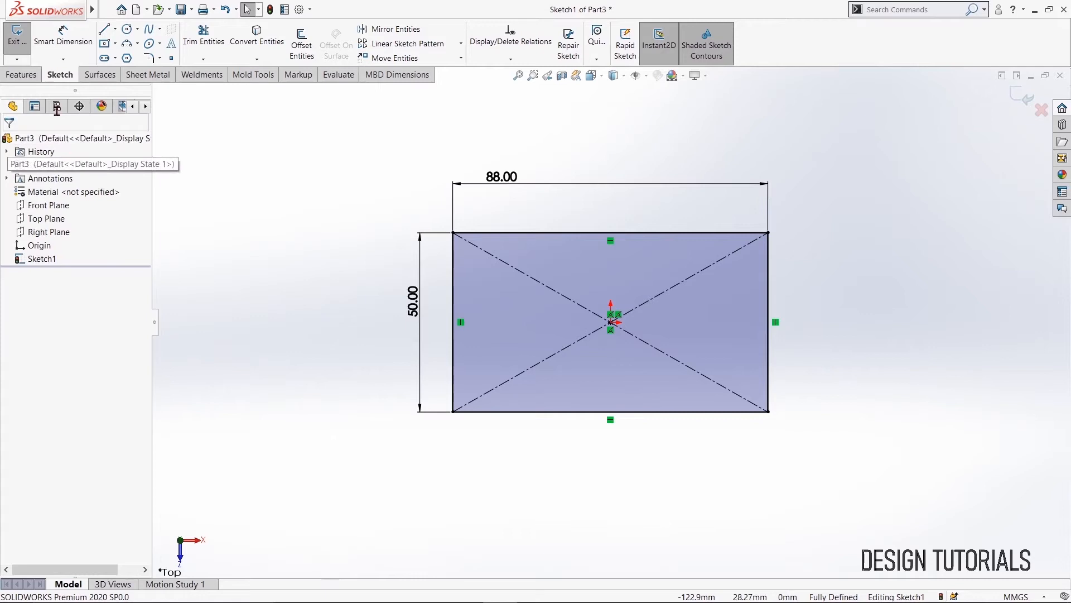
Extrude the rectangle as a blind boss 18 mm deep
click(22, 75)
click(22, 44)
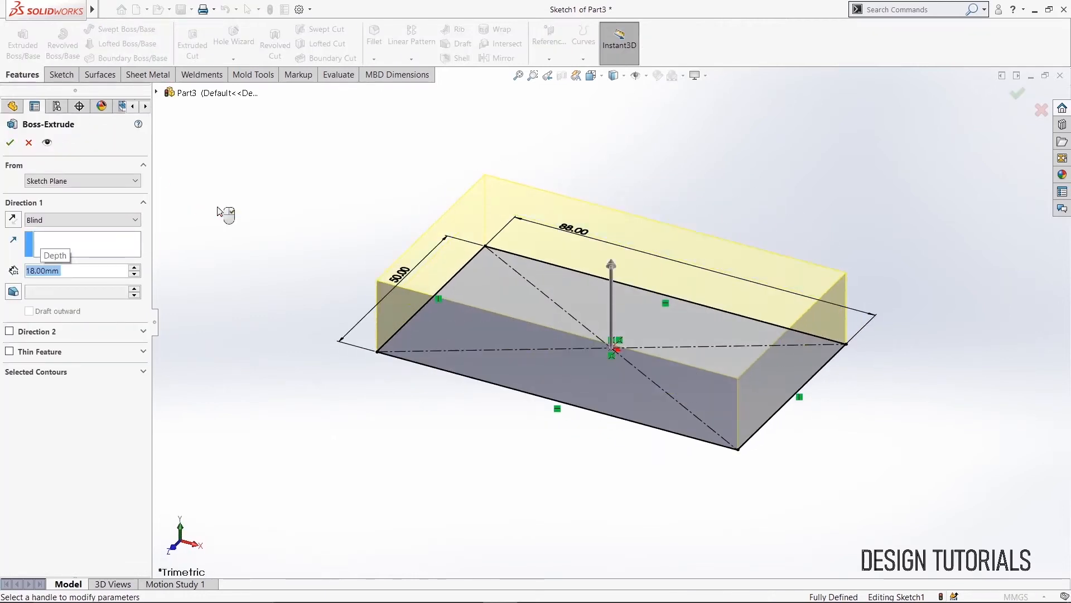
click(10, 143)
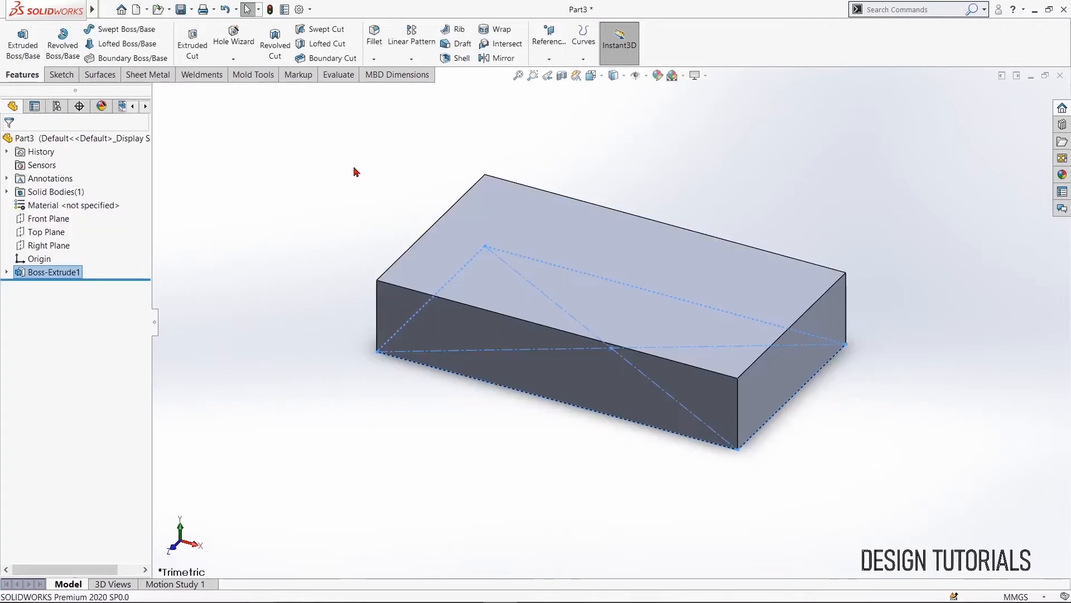
Start a sketch on the block's upper face and draw a corner rectangle about 20 mm wide across its full 88 mm length
click(609, 210)
click(617, 196)
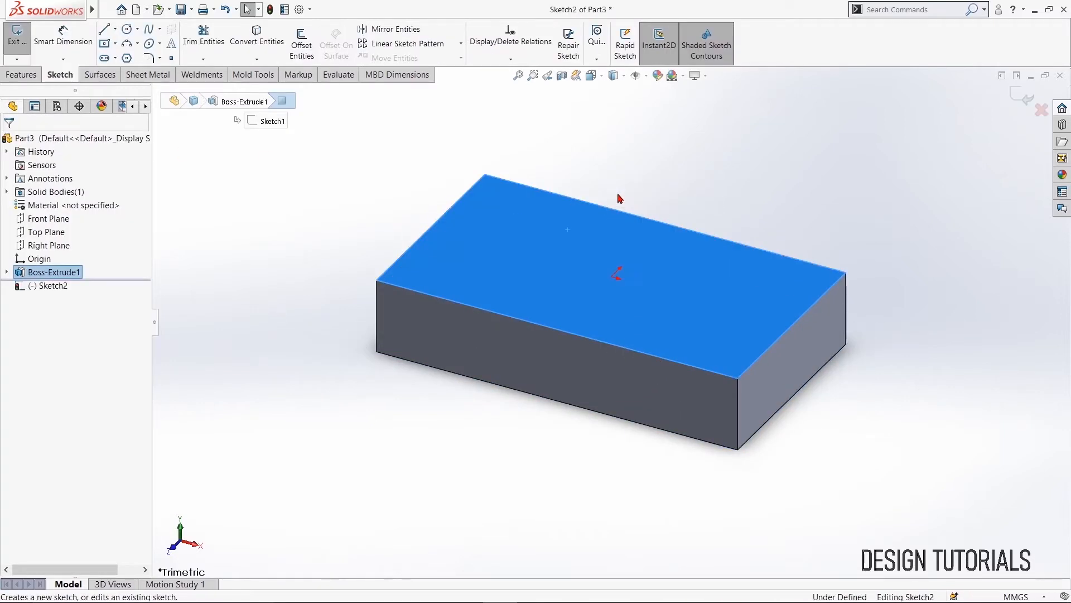
click(116, 45)
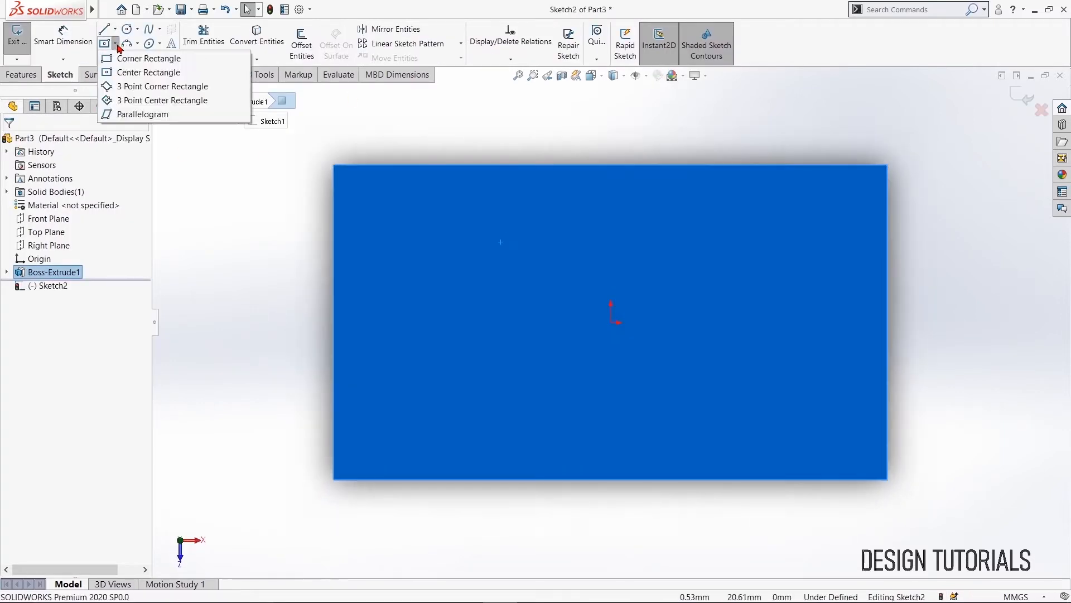
click(113, 45)
click(115, 45)
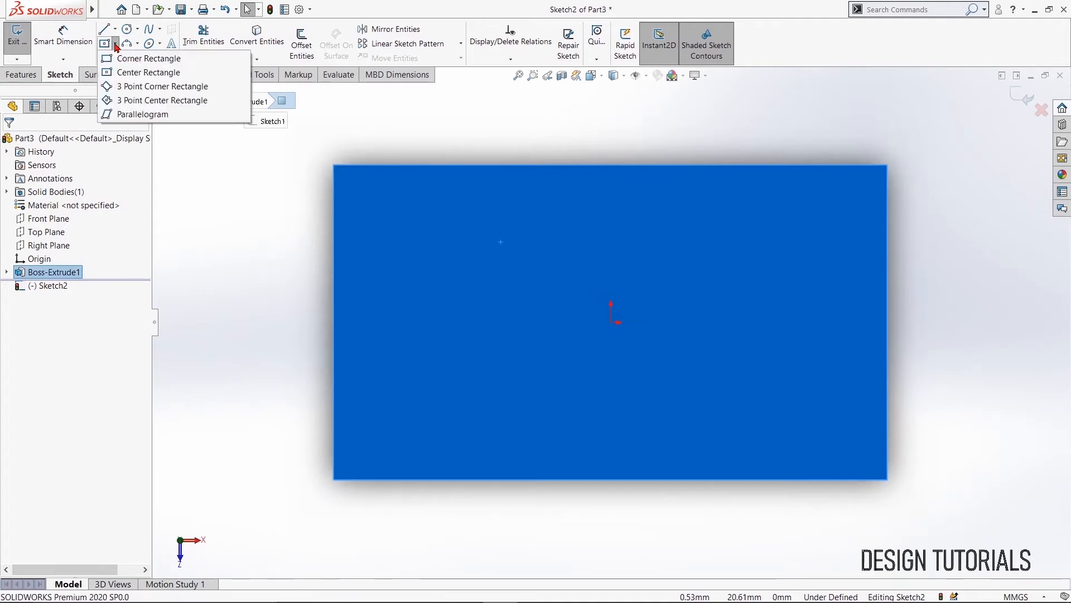
click(134, 58)
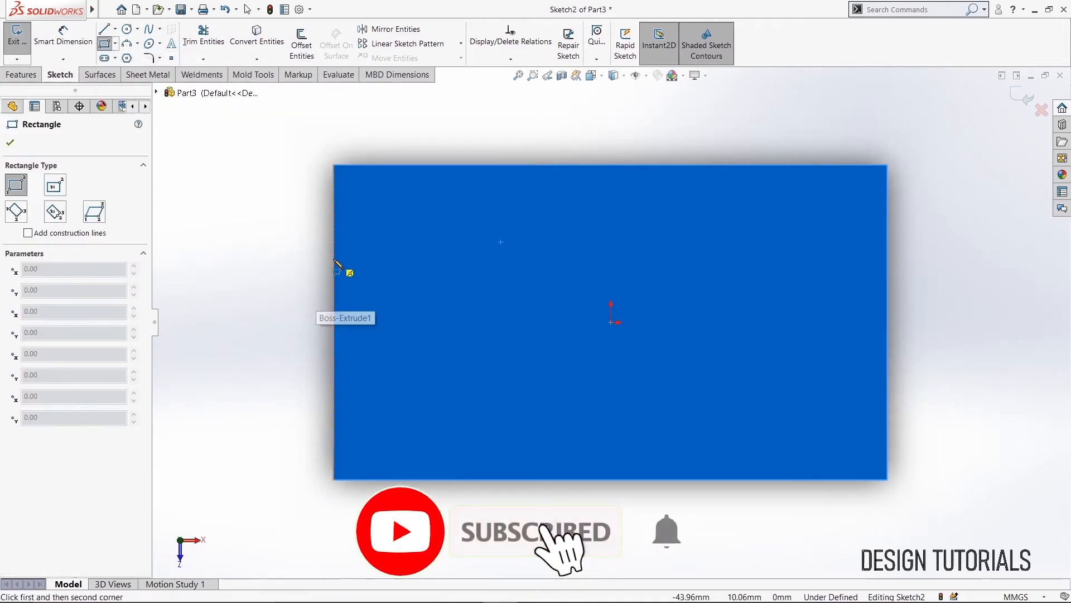
click(334, 230)
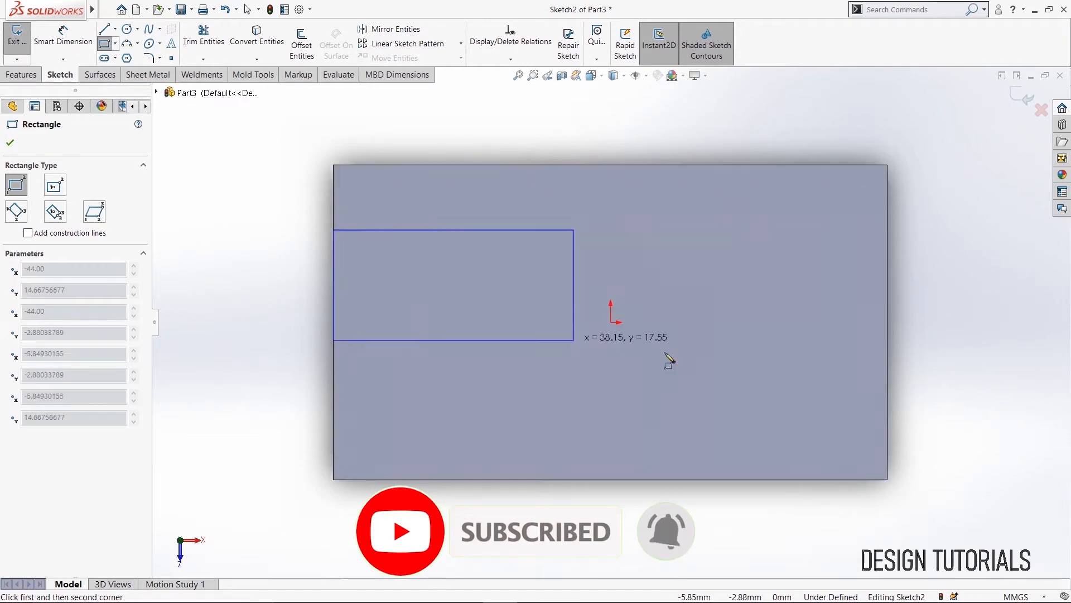
click(895, 356)
right_click(895, 360)
click(907, 361)
Set the lengthwise rectangle's width to 12 mm and its far side 40 mm from the block's front edge
click(63, 35)
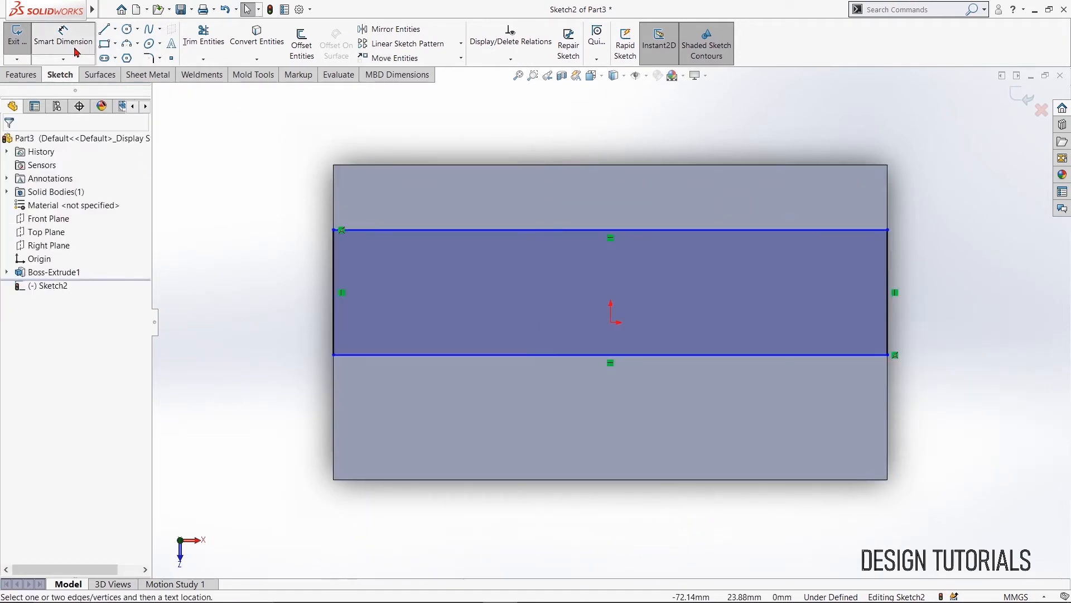
click(333, 307)
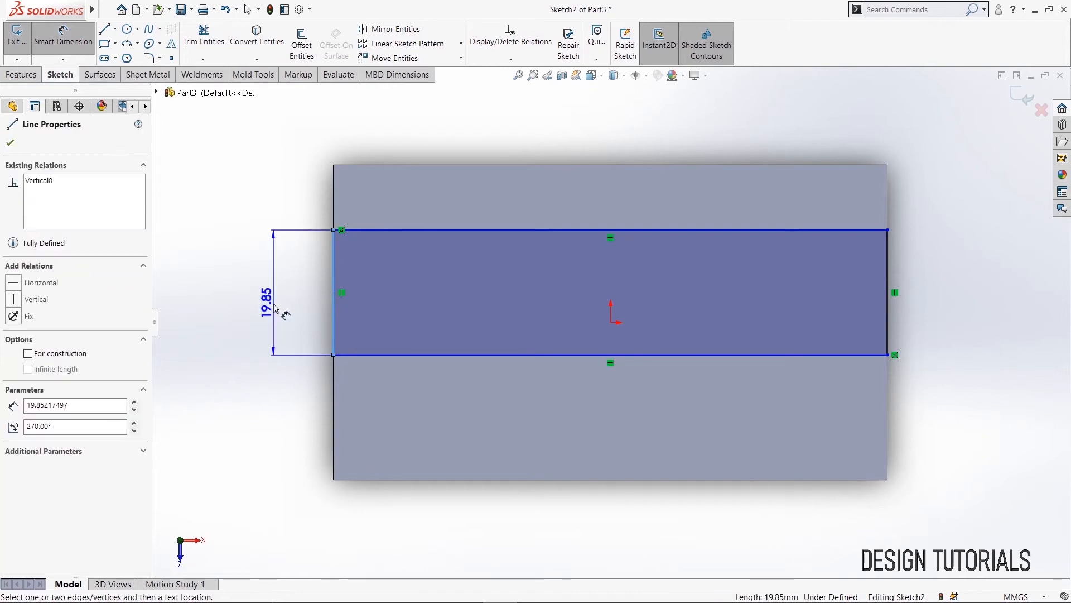
click(274, 308)
text(12)
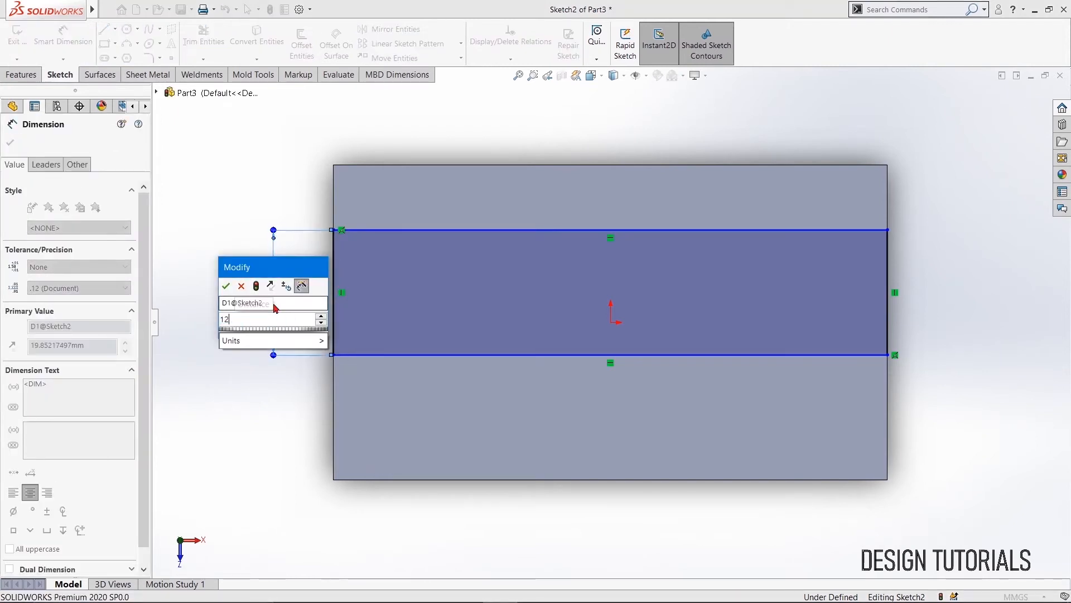
key(Return)
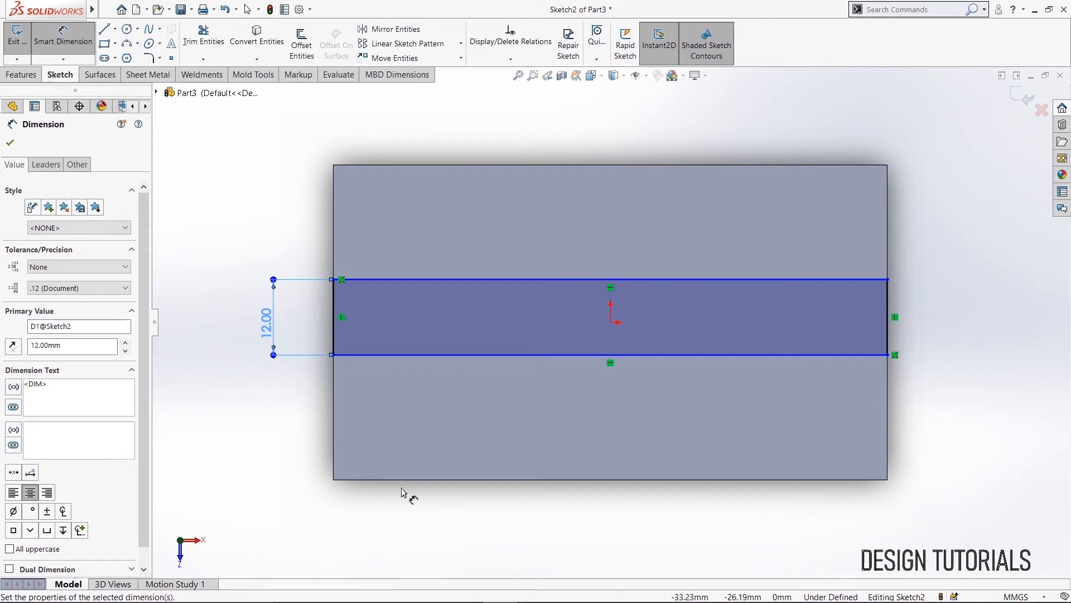
click(399, 282)
click(211, 363)
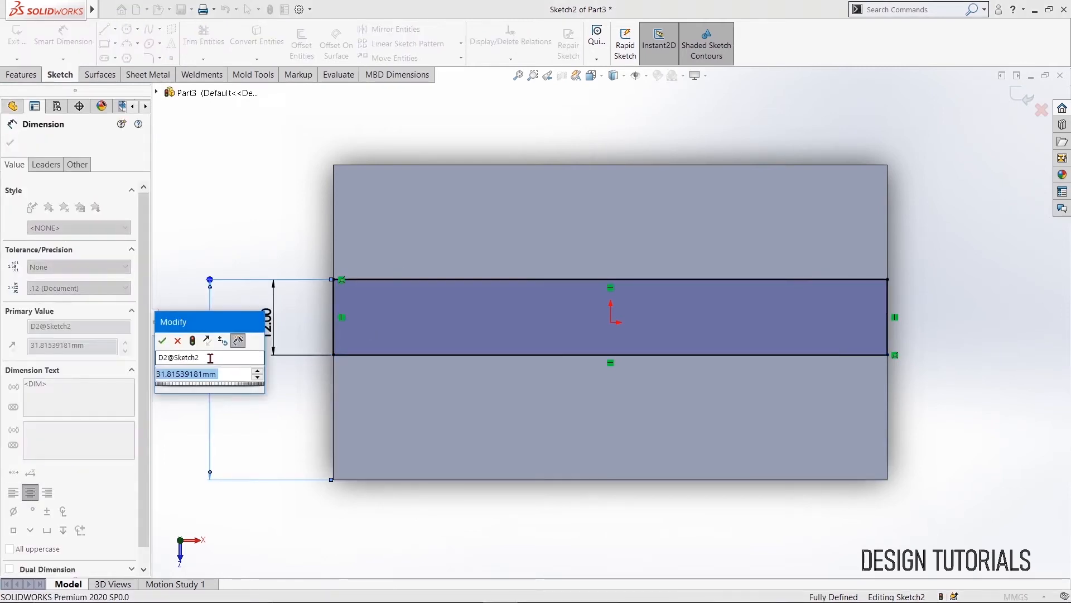
key(Return)
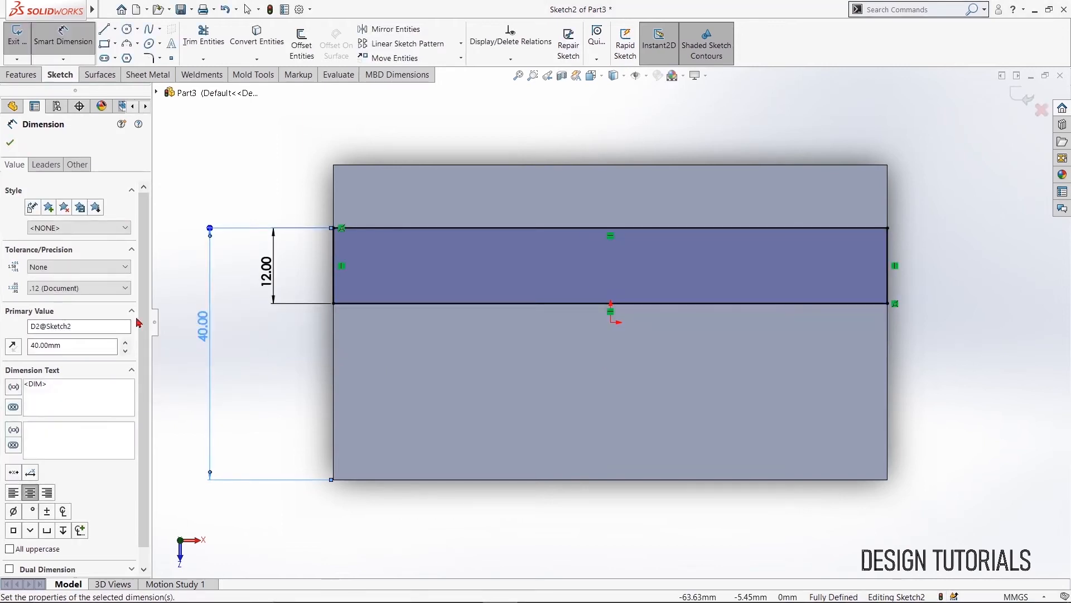
click(10, 143)
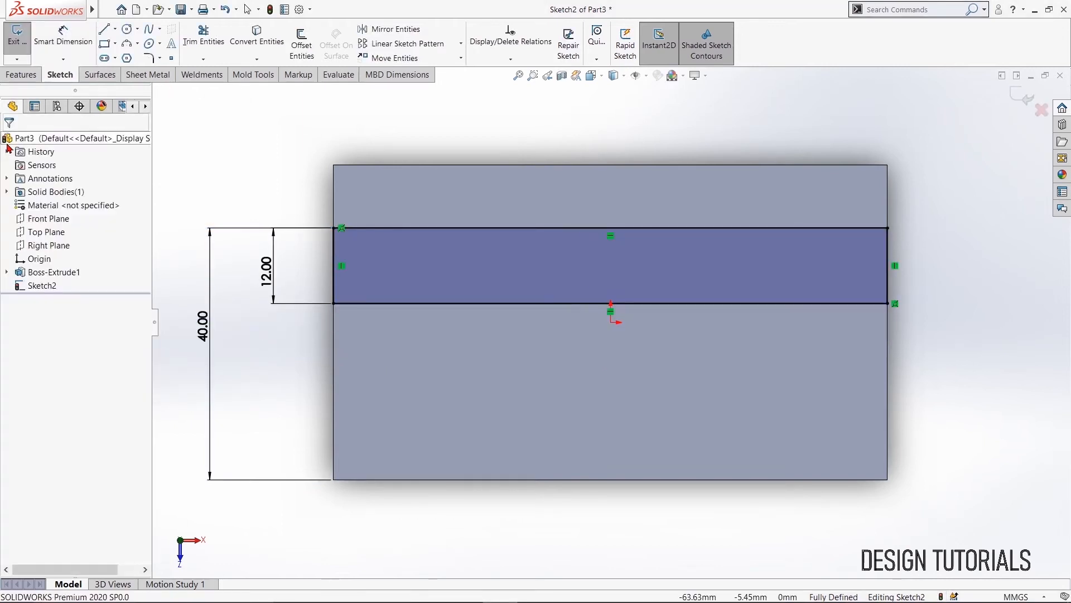
Draw a second corner rectangle across the block's full 50 mm depth, its first side about 4 mm right of the origin
click(115, 44)
click(140, 58)
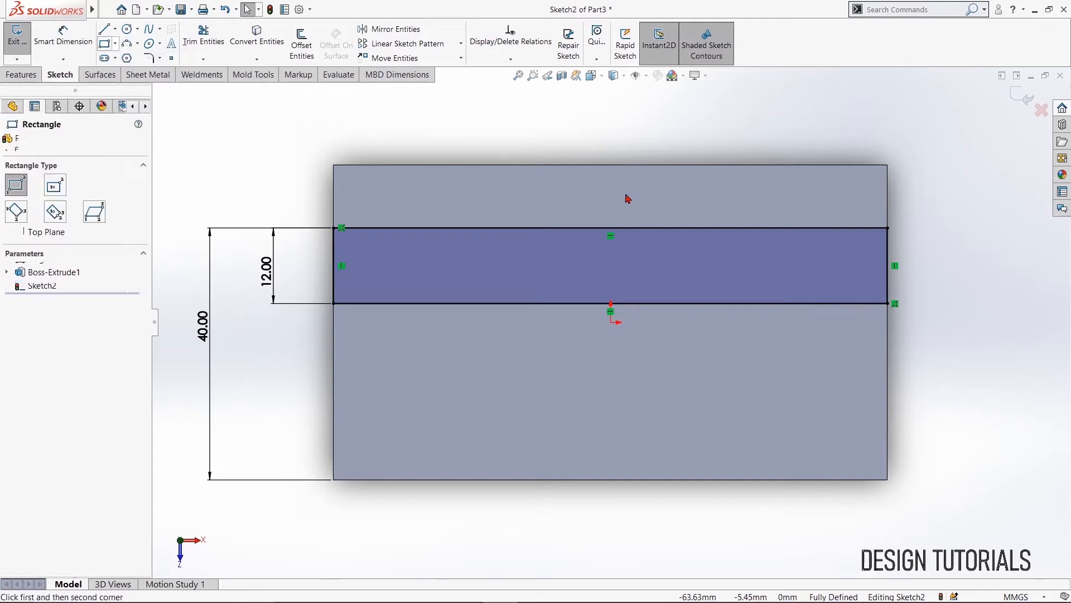
click(639, 165)
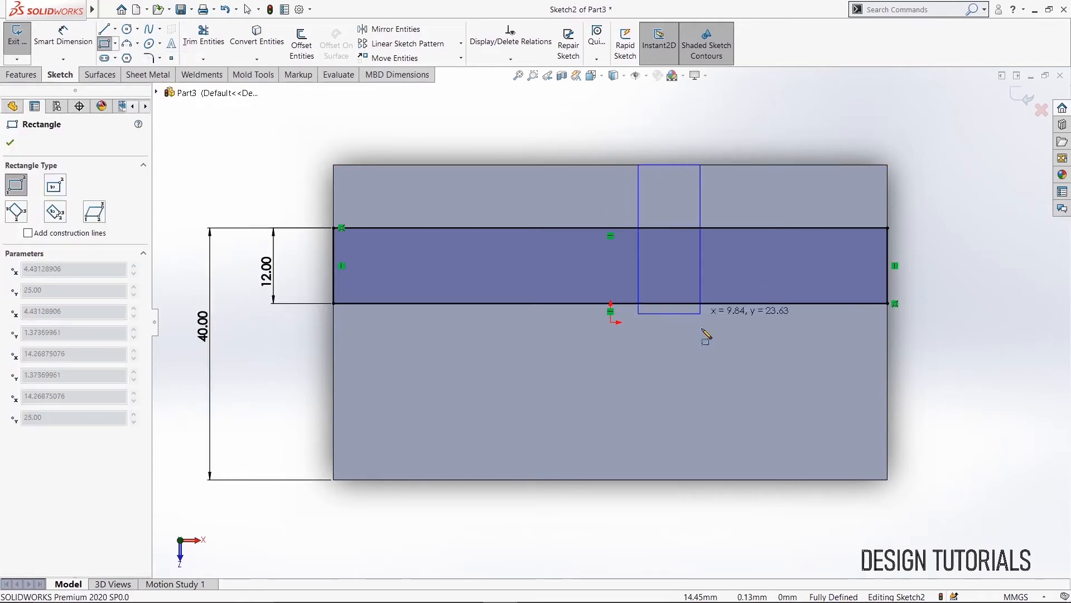
click(713, 480)
right_click(714, 480)
click(744, 488)
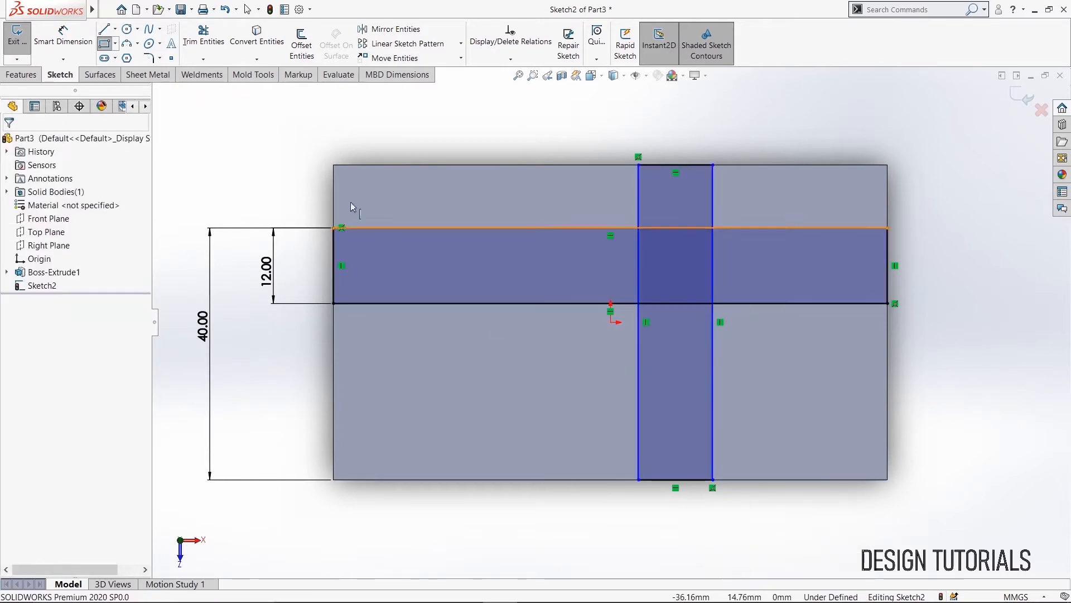
Set the crosswise rectangle's width to 12 mm and its right side 38+12 mm from the block's left edge
click(63, 34)
click(688, 169)
click(684, 142)
text(12)
key(Return)
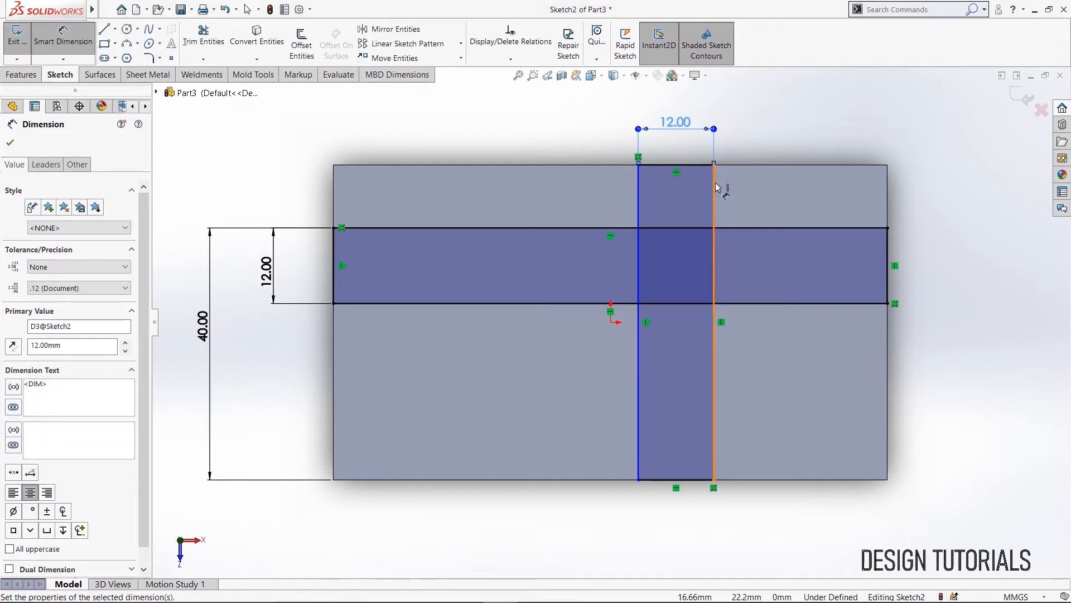
click(716, 187)
click(334, 185)
click(392, 114)
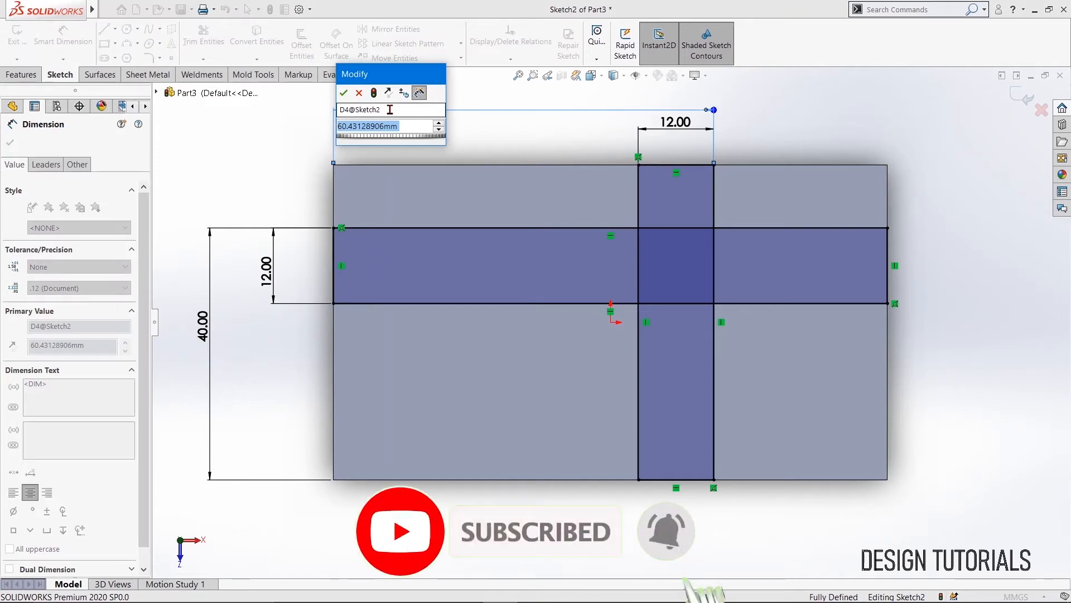
text(38+12)
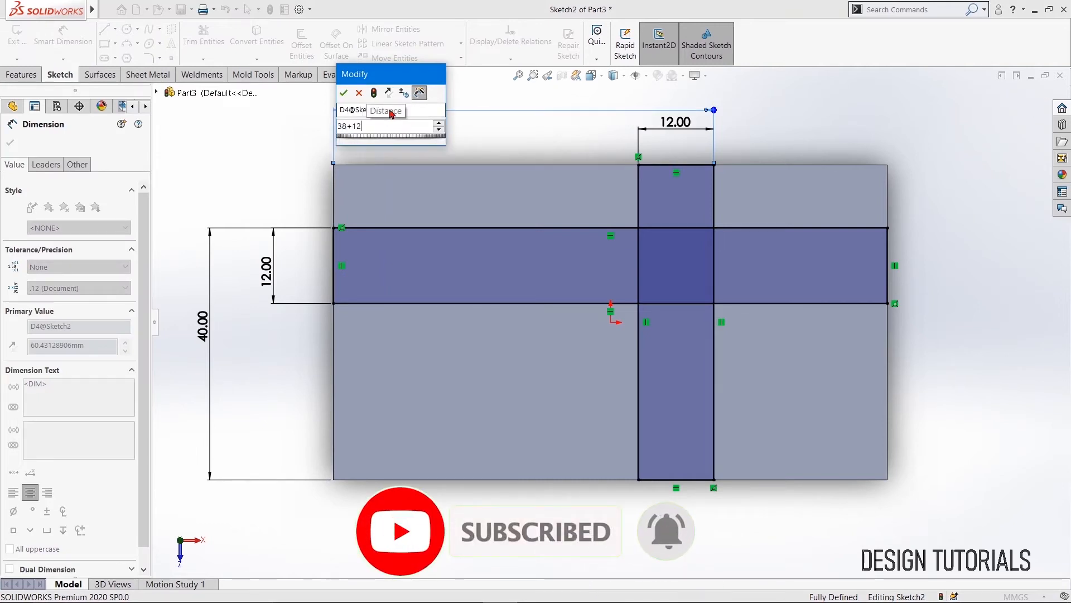
key(Return)
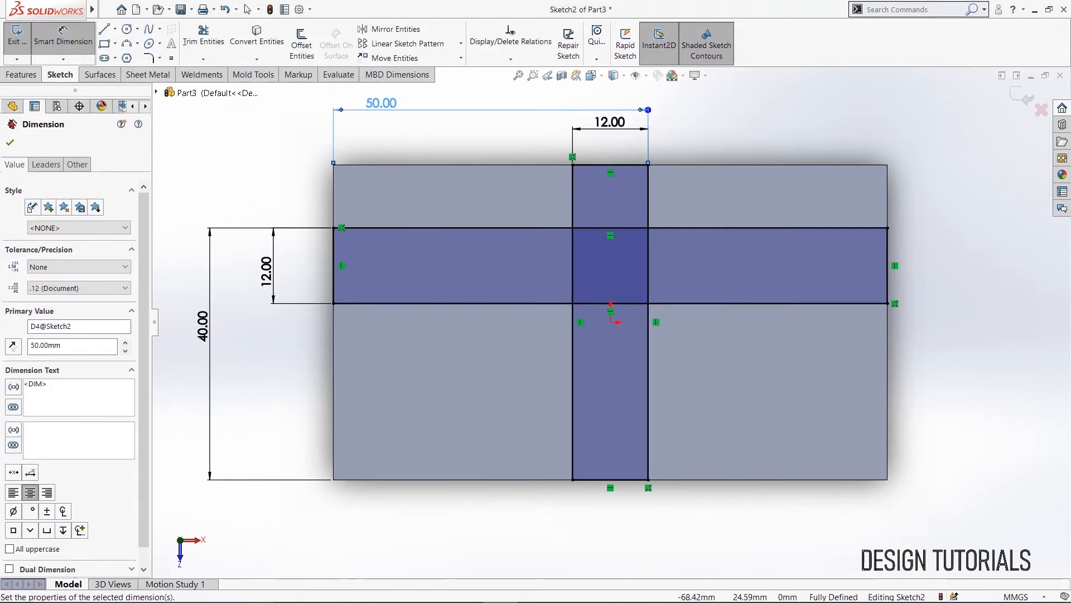
click(10, 142)
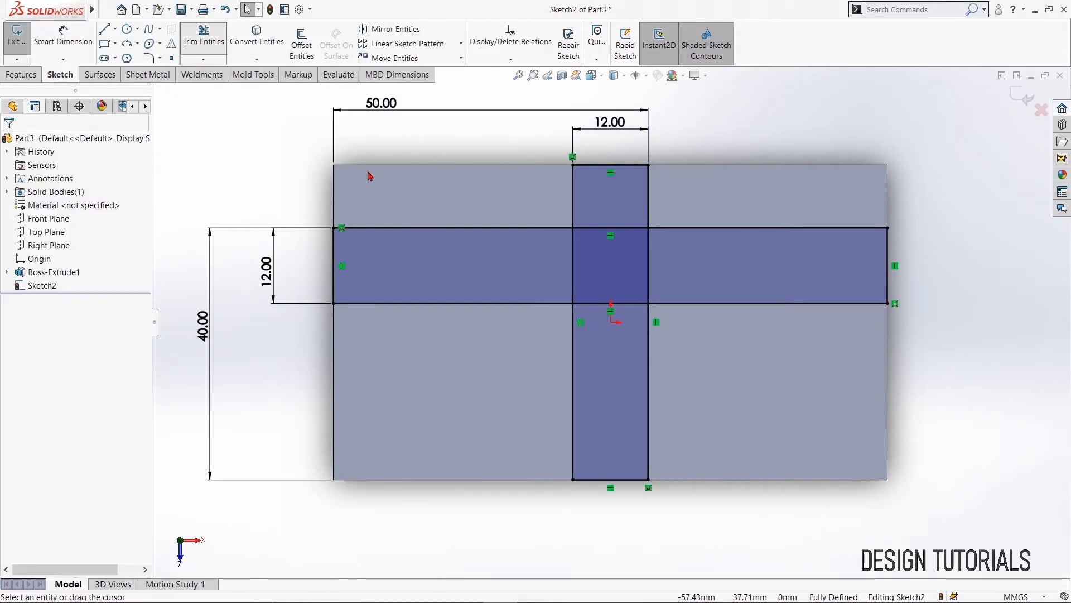
Trim away the inner segments where the two rectangles overlap to form one cross-shaped profile
mouse_move(527, 279)
mouse_down()
mouse_move(575, 243)
mouse_move(624, 226)
mouse_move(655, 279)
mouse_up()
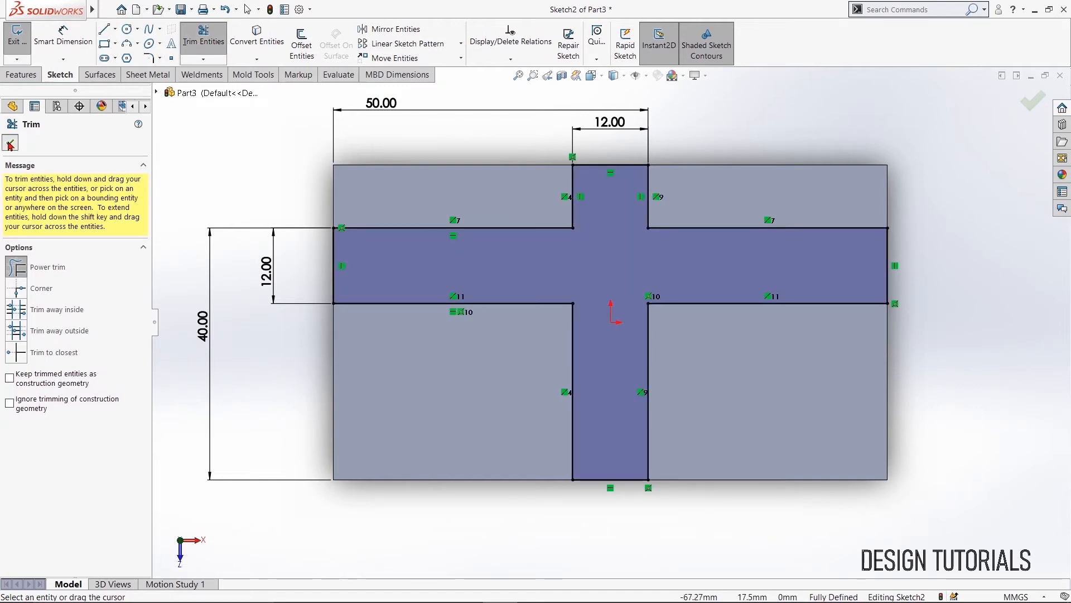
click(10, 144)
Extrude the cross-shaped profile upward from the base block by 56-18 mm, merged with the block
click(22, 74)
click(23, 42)
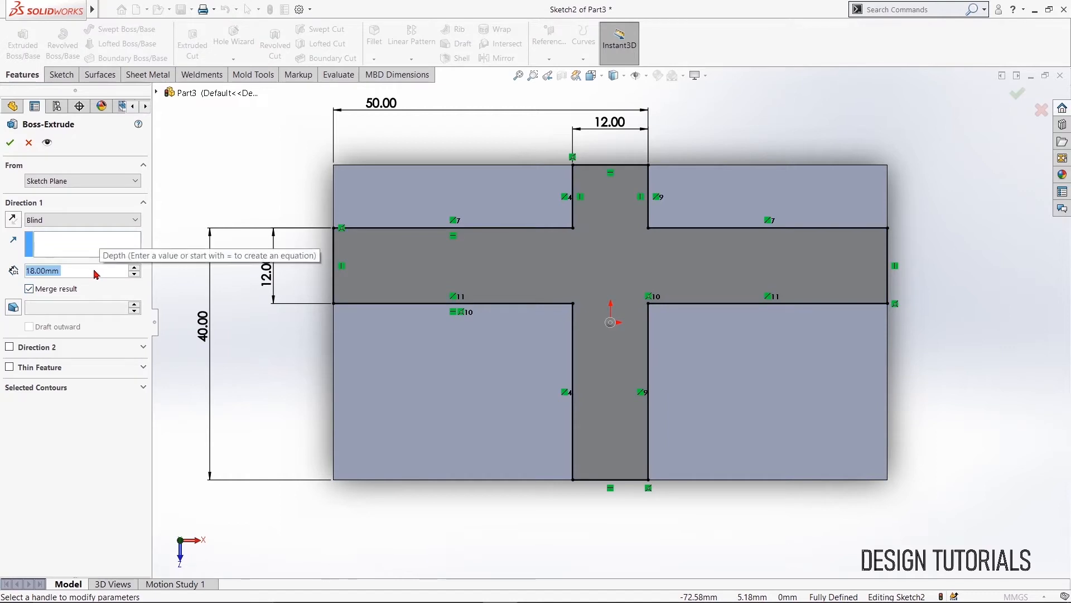
text(56-18)
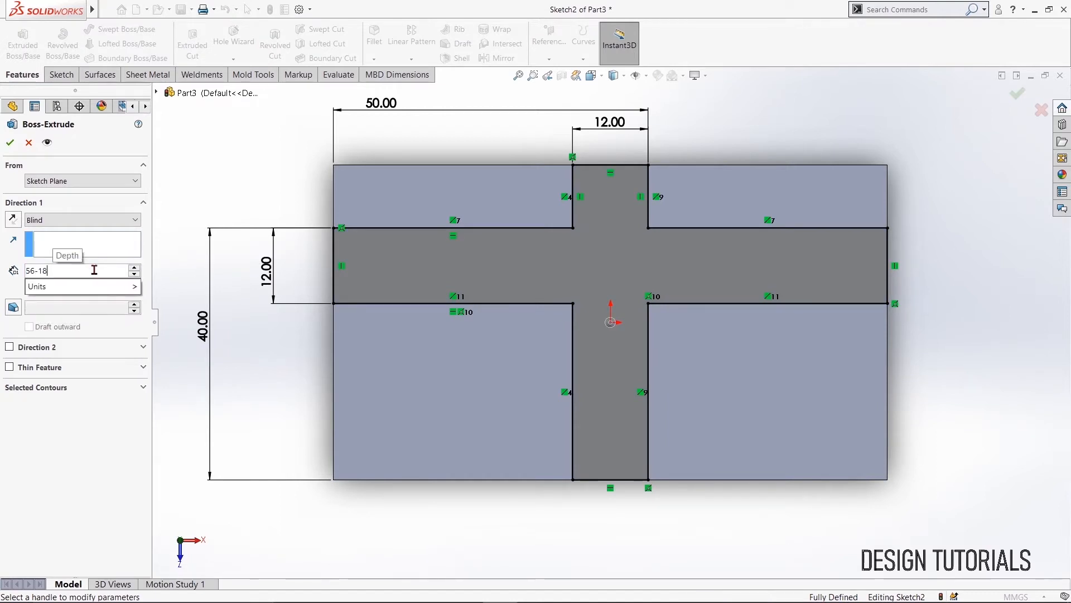
key(Return)
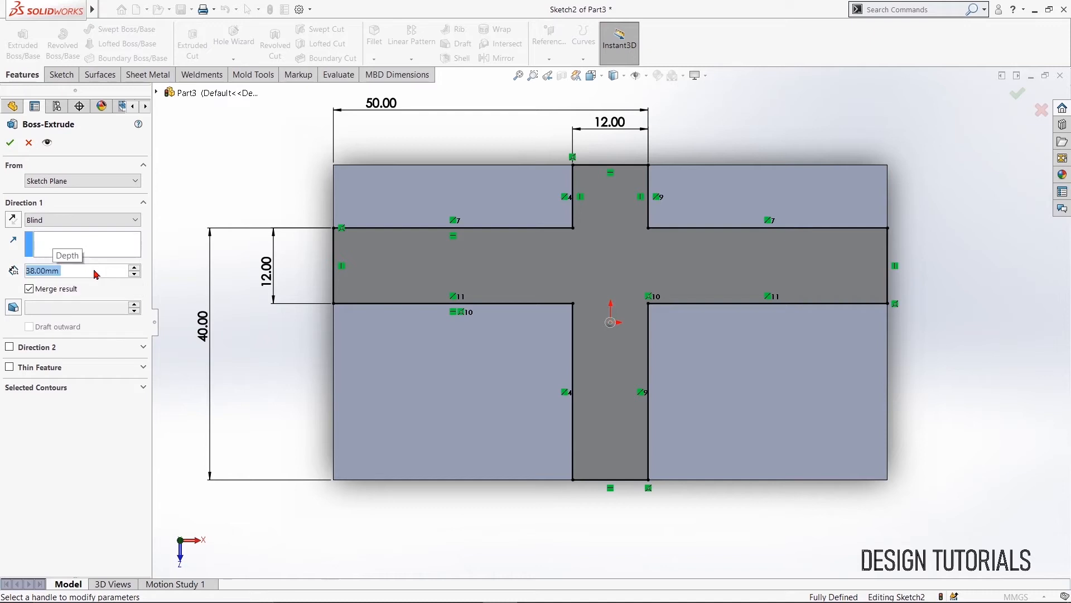
key(Return)
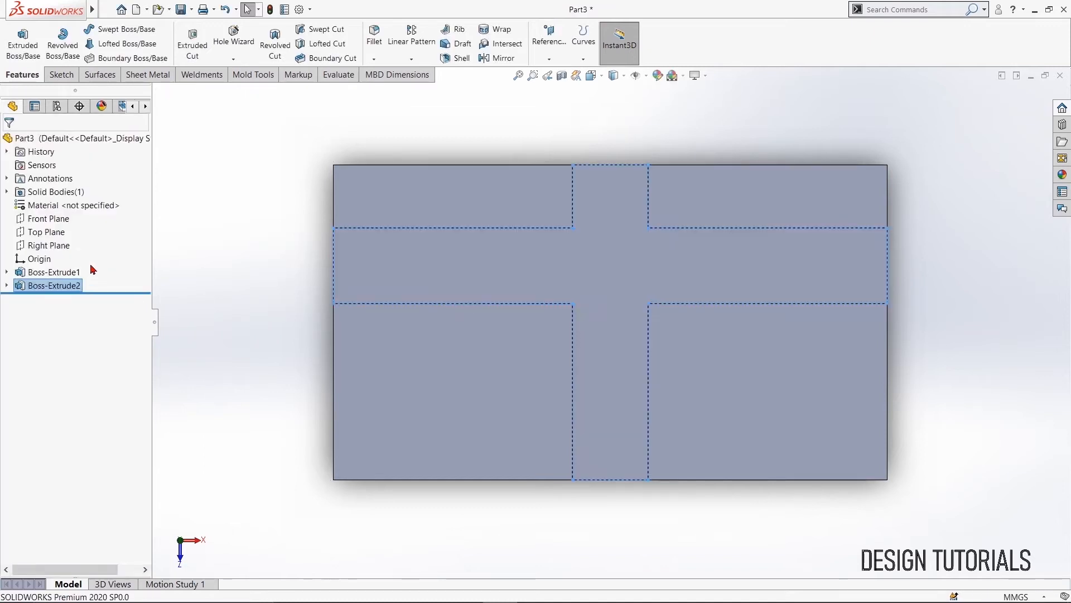
click(214, 287)
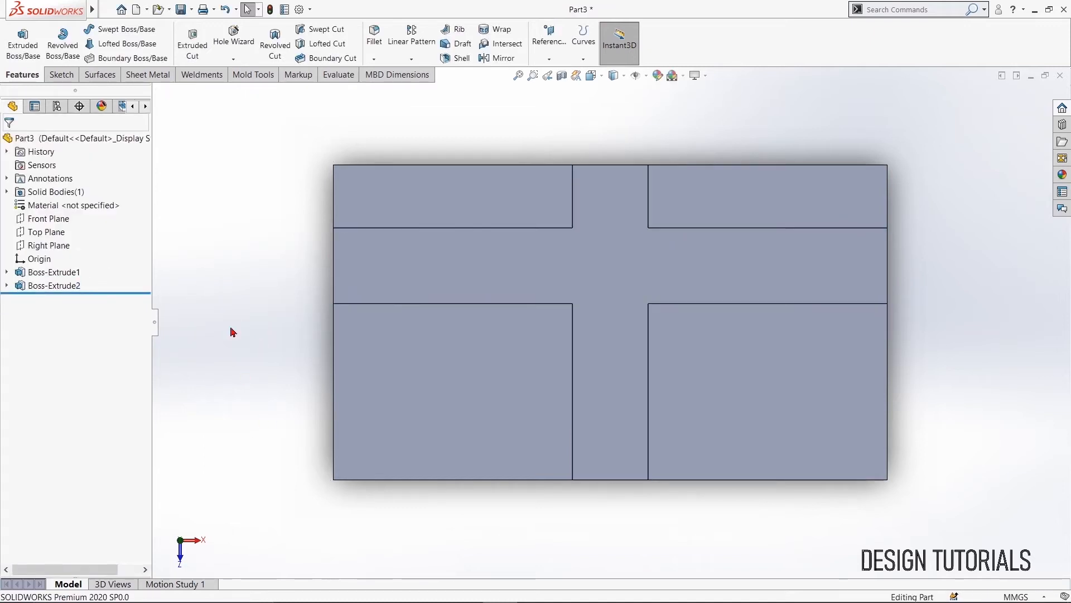
Start a sketch on the top face of the walls and place a point on the front edge, left of the crosswise wall
click(73, 77)
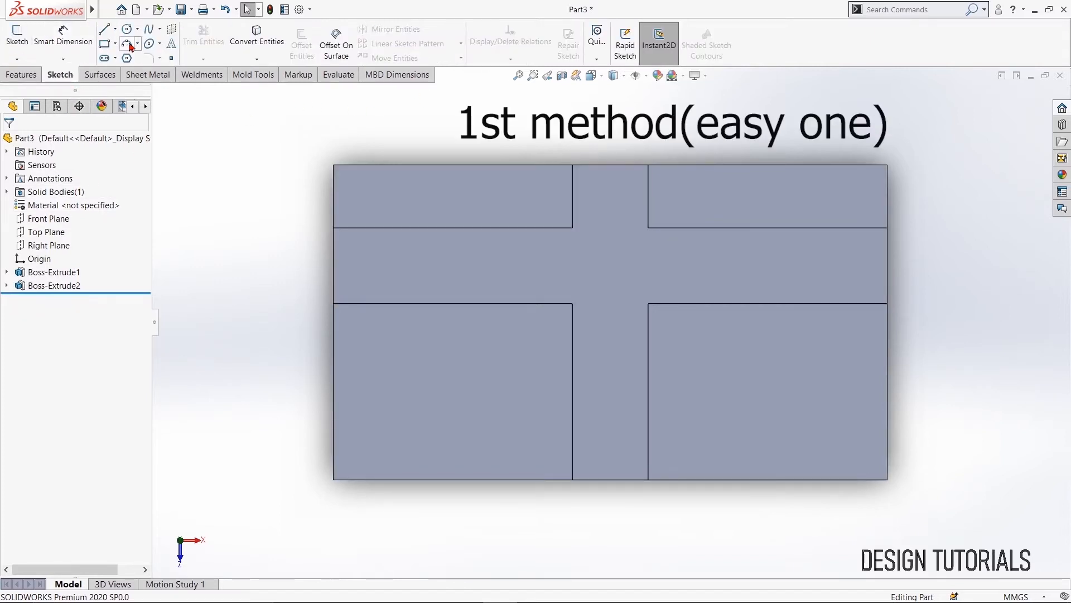
click(170, 59)
click(598, 277)
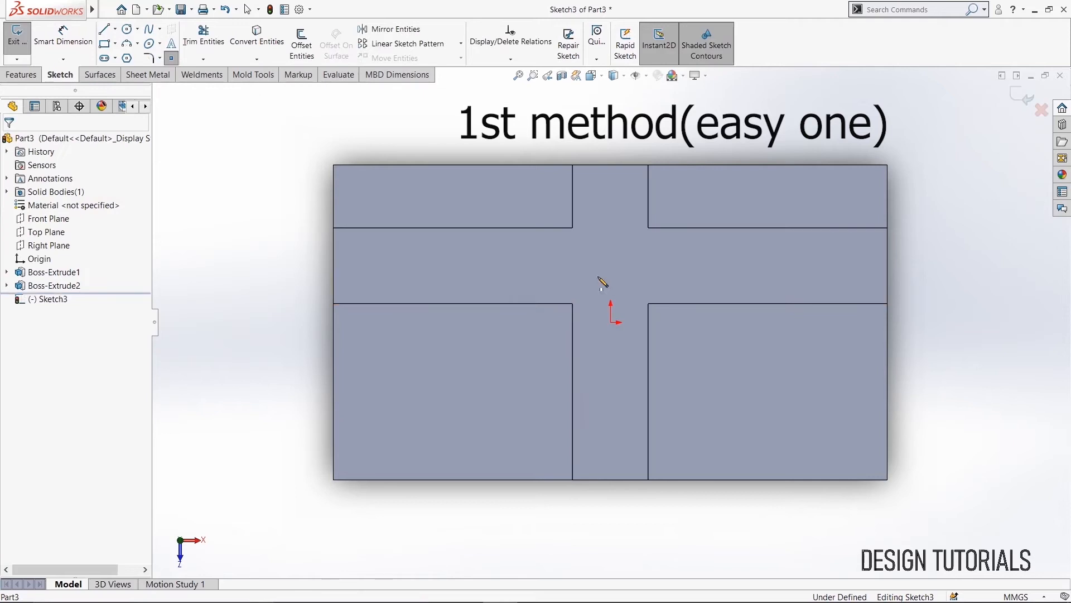
click(533, 480)
right_click(246, 314)
click(267, 321)
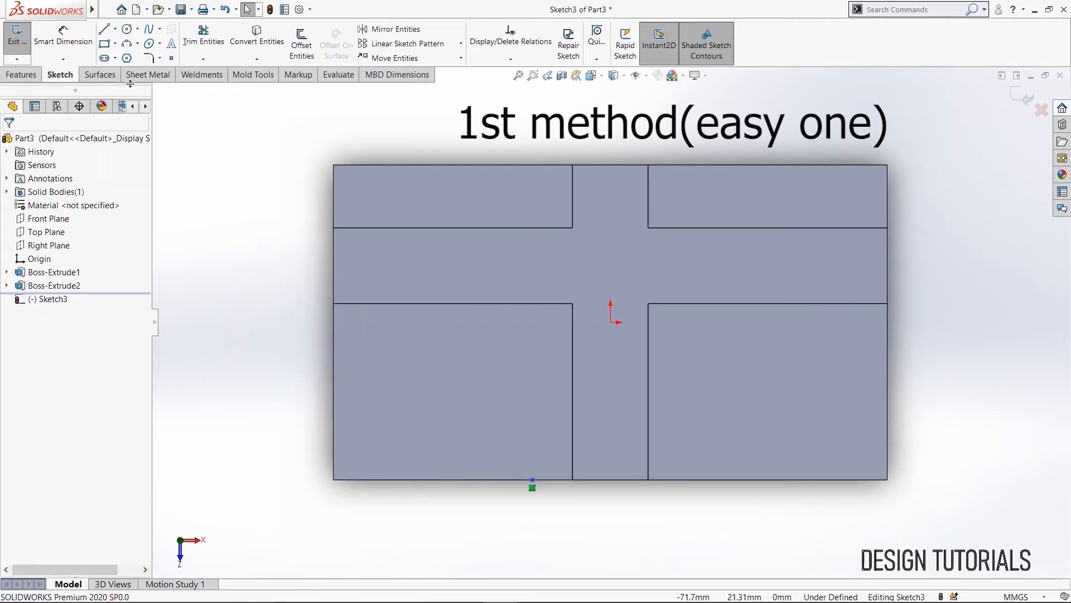
Draw a slanted construction line from the front-edge point across the crosswise wall toward the right rear
click(115, 29)
click(126, 58)
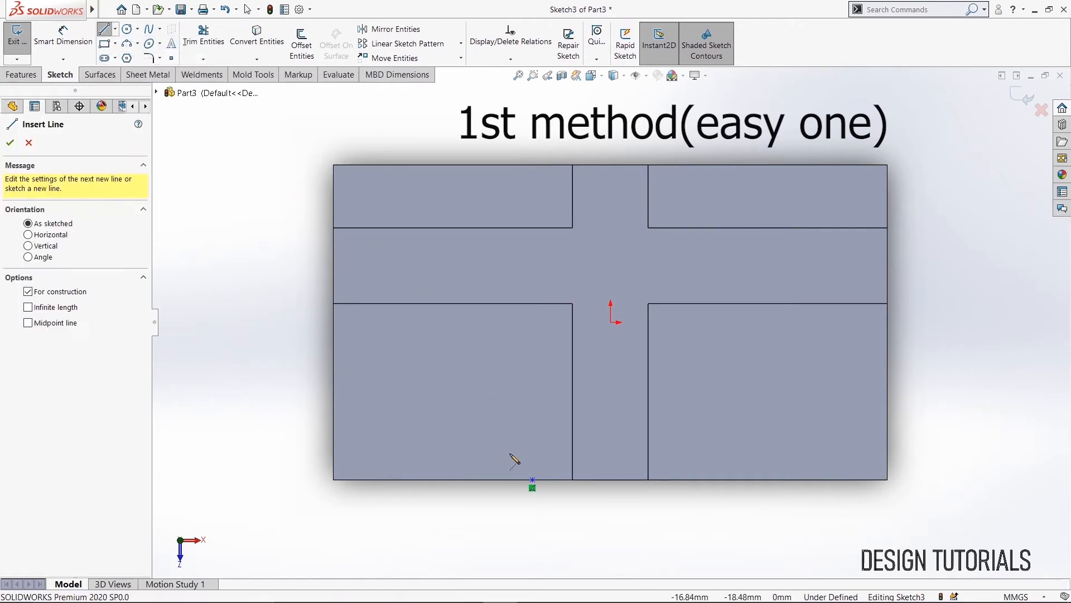
click(533, 480)
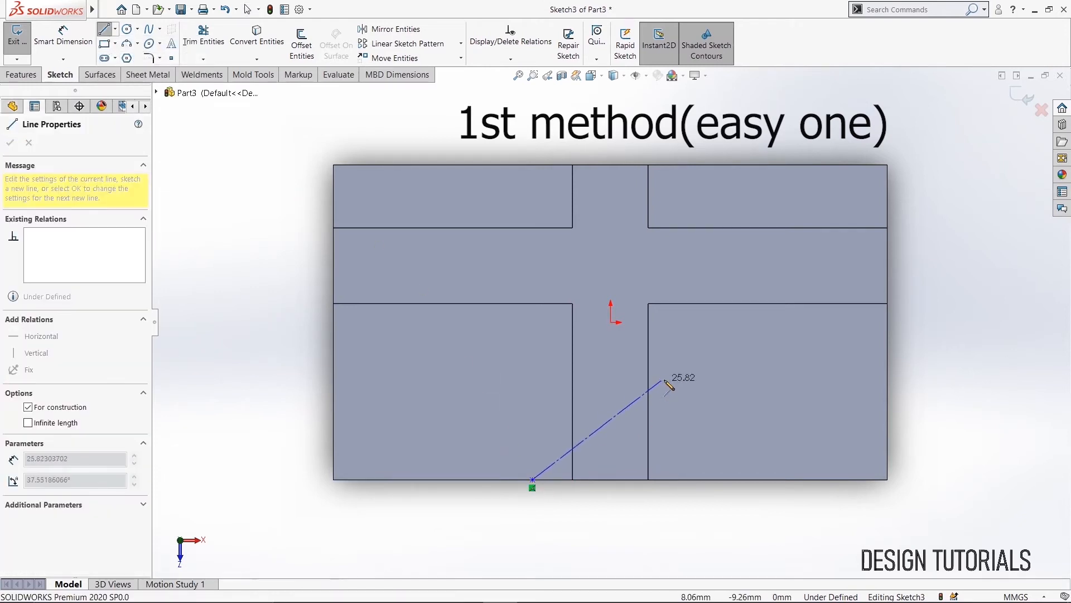
right_click(688, 364)
click(699, 368)
Set the construction line's angle to the front edge to 45° and exit the sketch
click(64, 35)
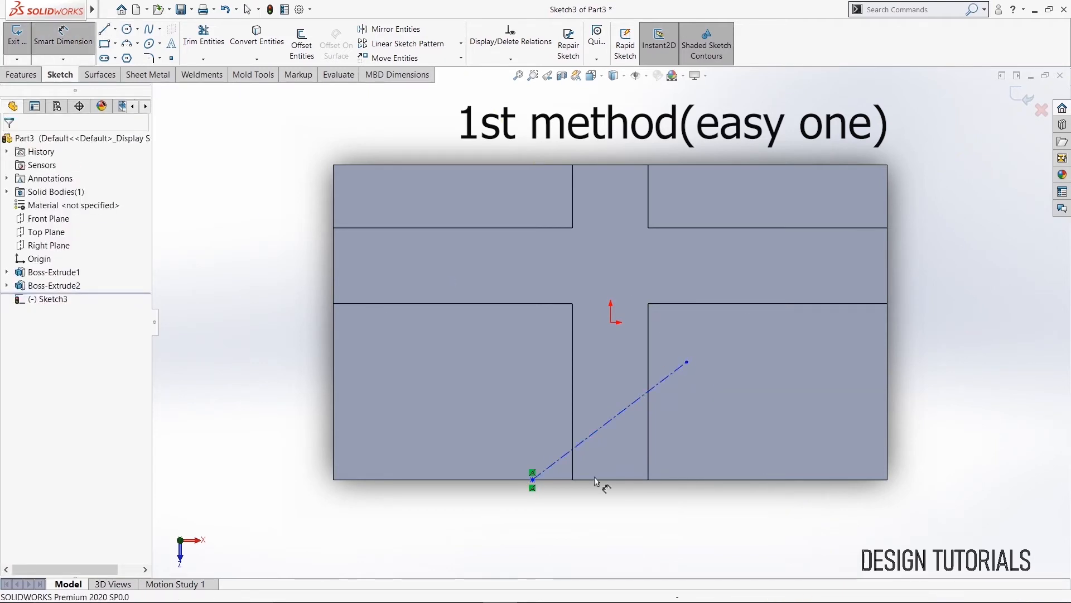
click(649, 397)
click(623, 482)
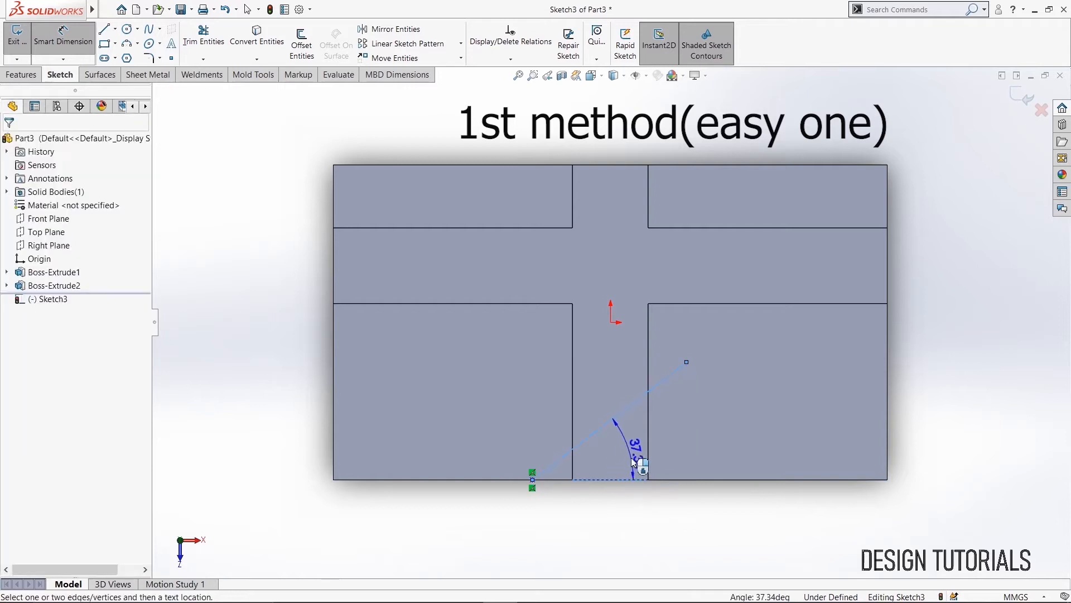
click(642, 458)
text(45)
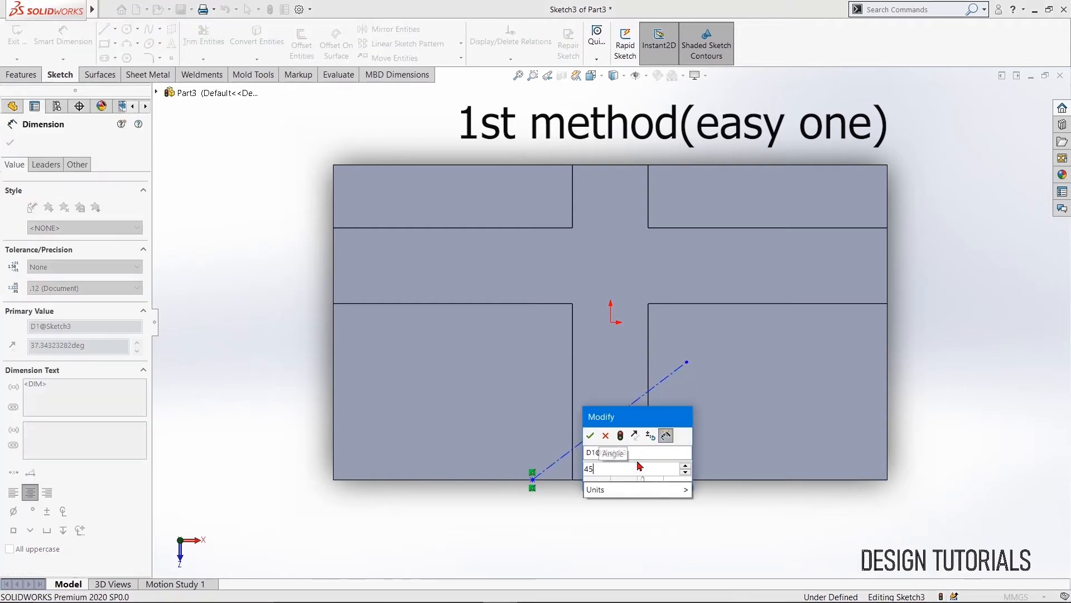
key(Return)
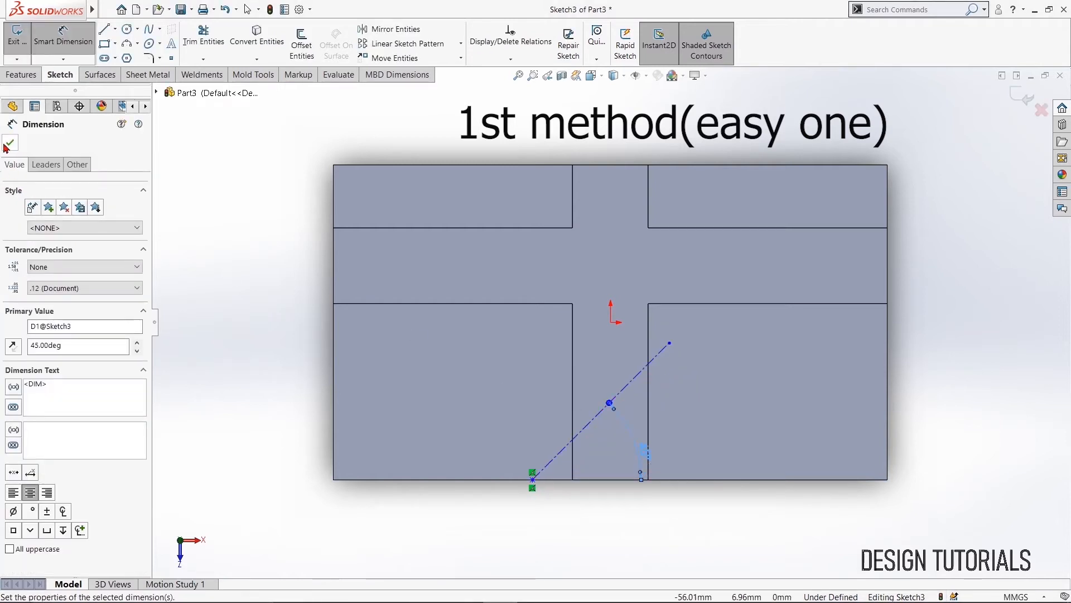
click(8, 145)
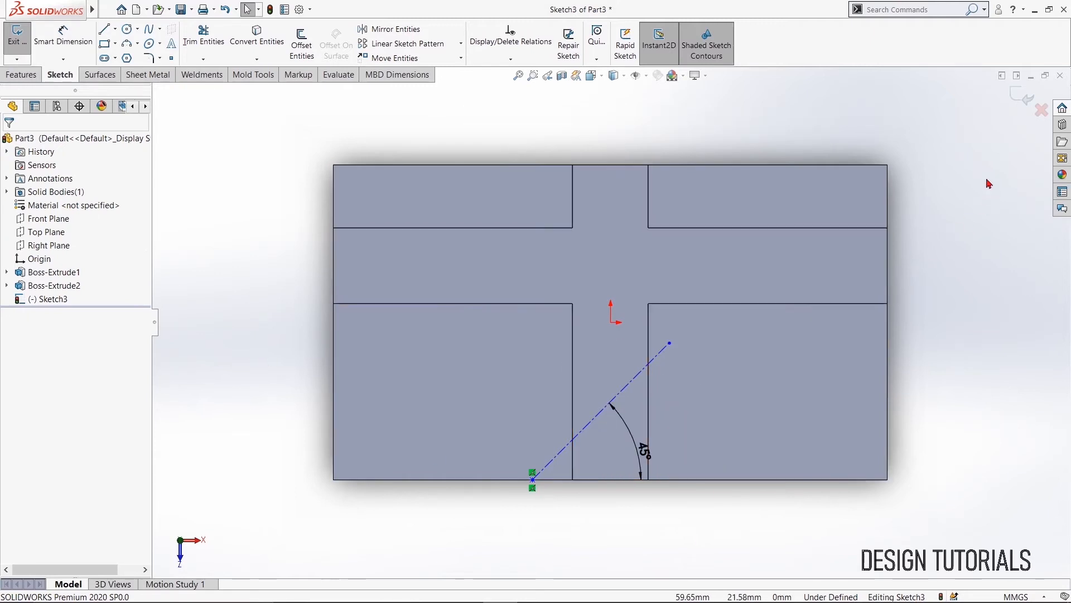
click(1020, 97)
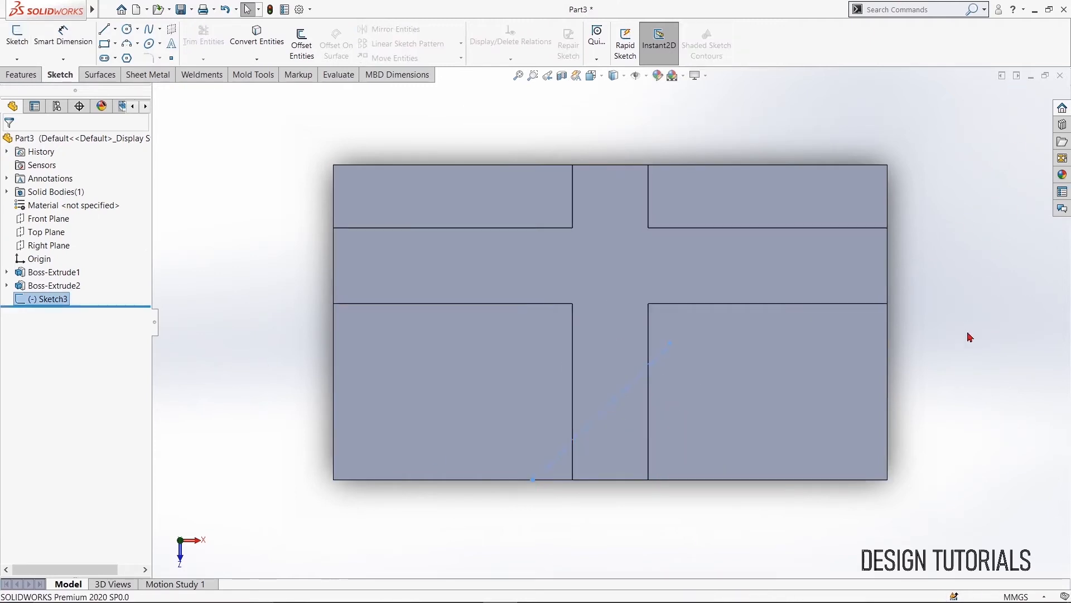
Sketch a closed triangle on the right end face, joining the rear top, front bottom and front top corners of the part's outline
middle_drag(969, 333, 885, 287)
click(884, 287)
click(939, 258)
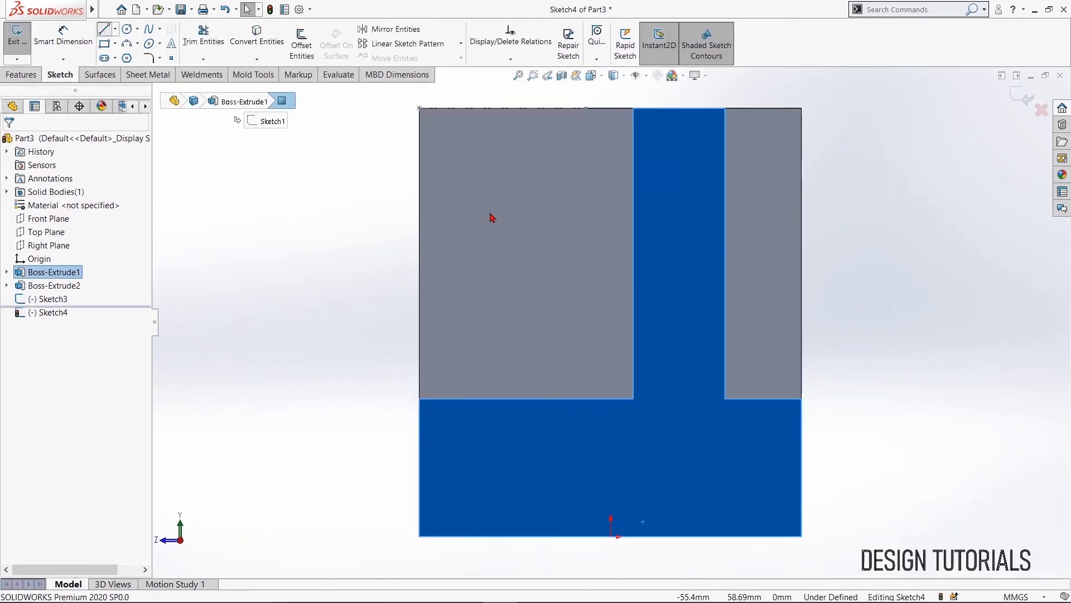
key(l)
click(801, 108)
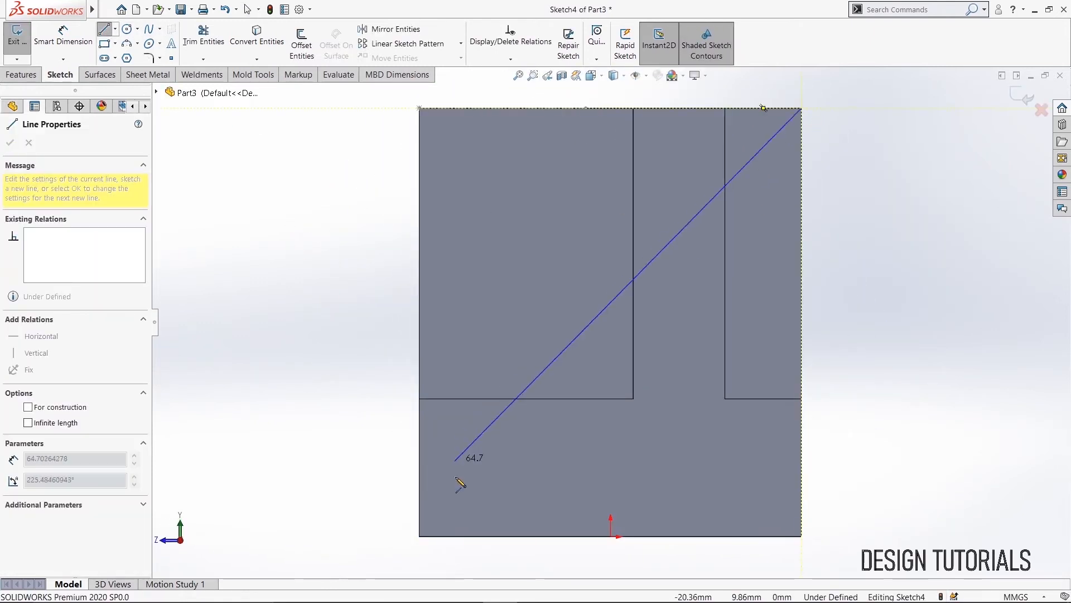
click(419, 536)
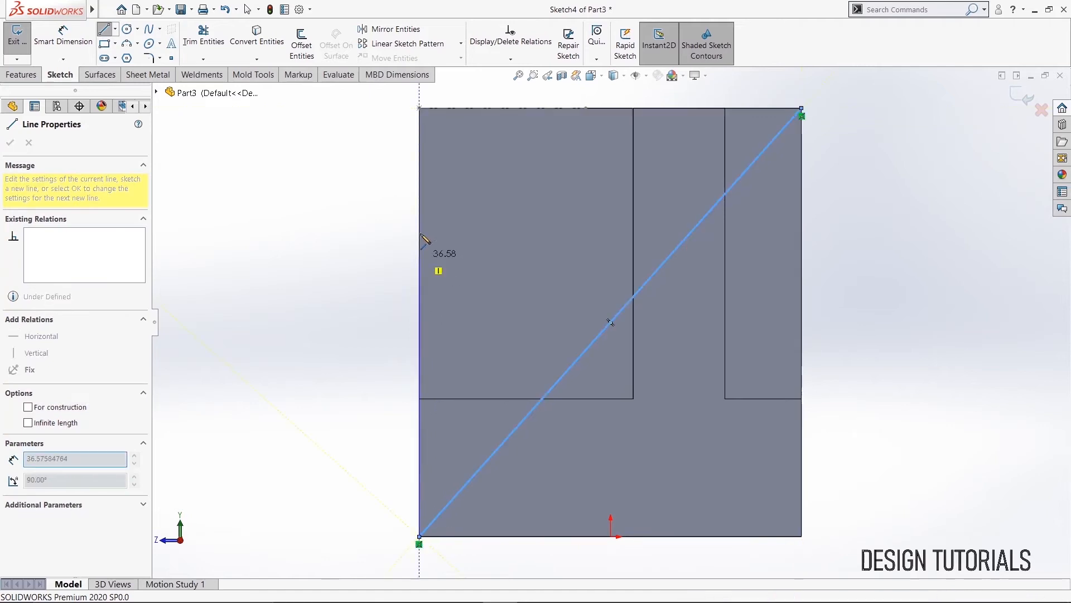
click(420, 108)
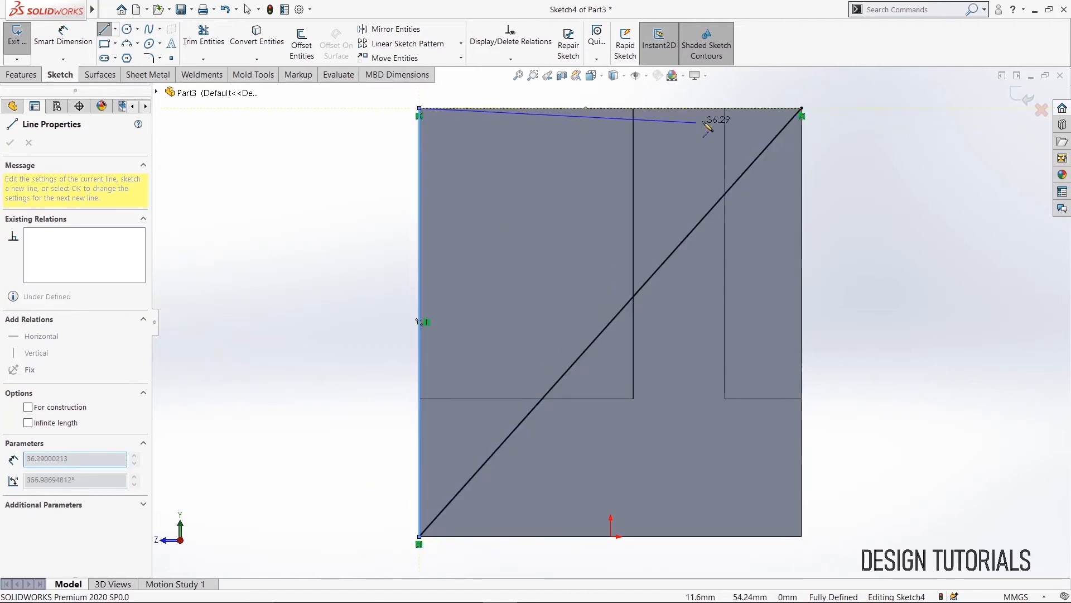
click(802, 109)
key(Escape)
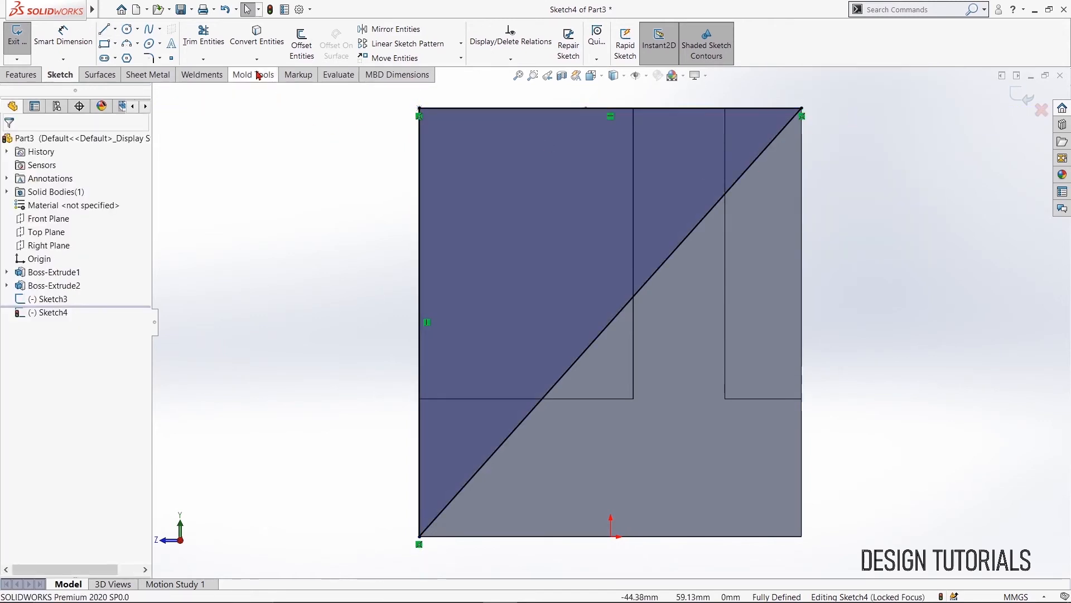
Trim away the triangle's diagonal and redraw it from the front bottom corner to a point beyond the rear edge at top height
drag(734, 279, 660, 232)
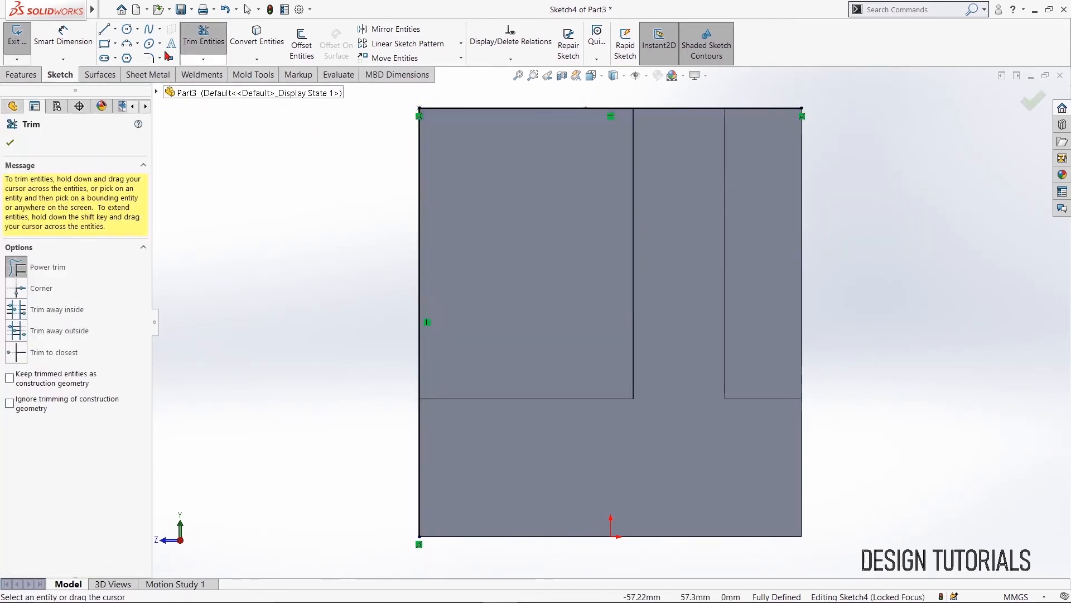
click(104, 29)
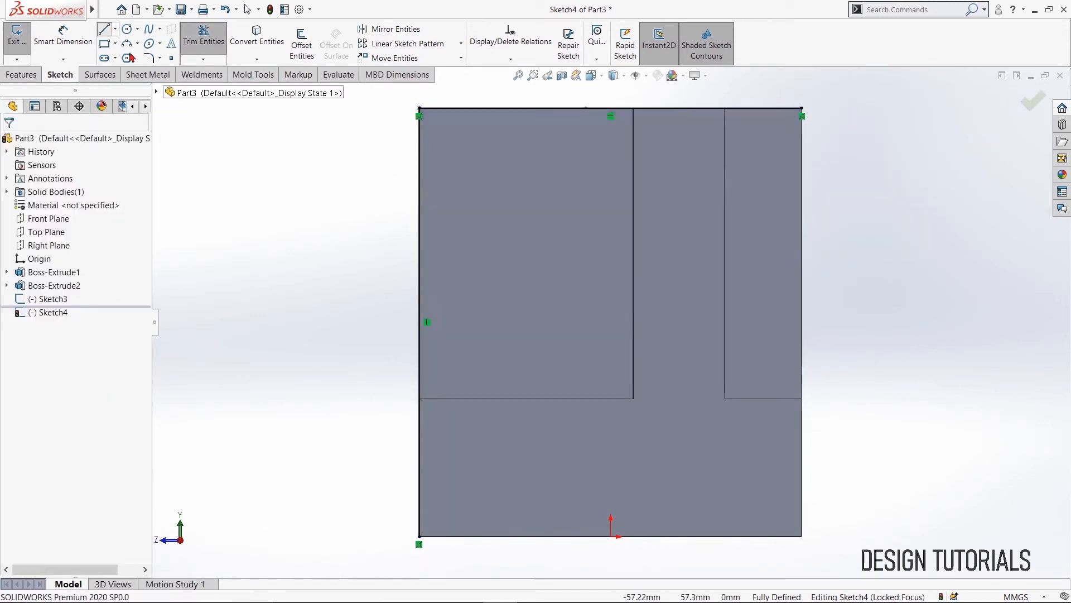
click(420, 537)
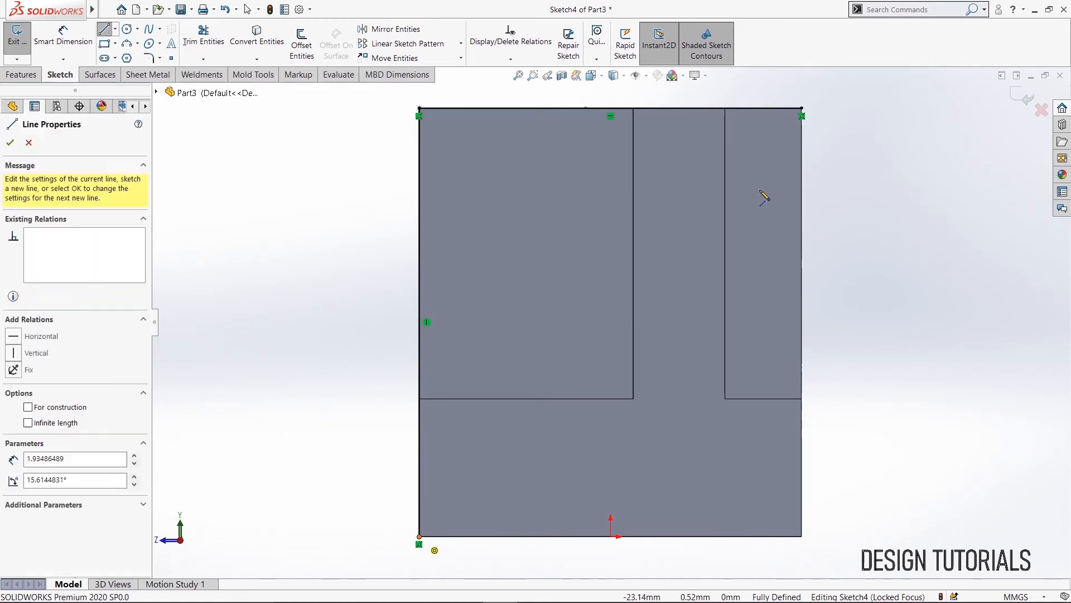
click(859, 109)
right_click(860, 109)
click(888, 120)
Set the angle between the new diagonal and the block's bottom edge to 45°
click(63, 34)
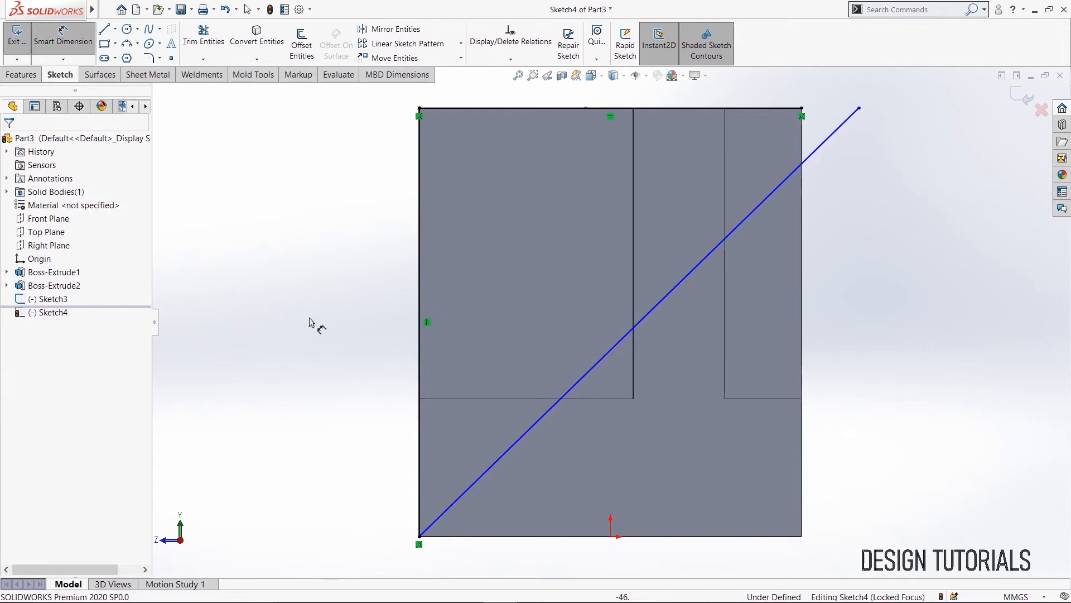
click(481, 487)
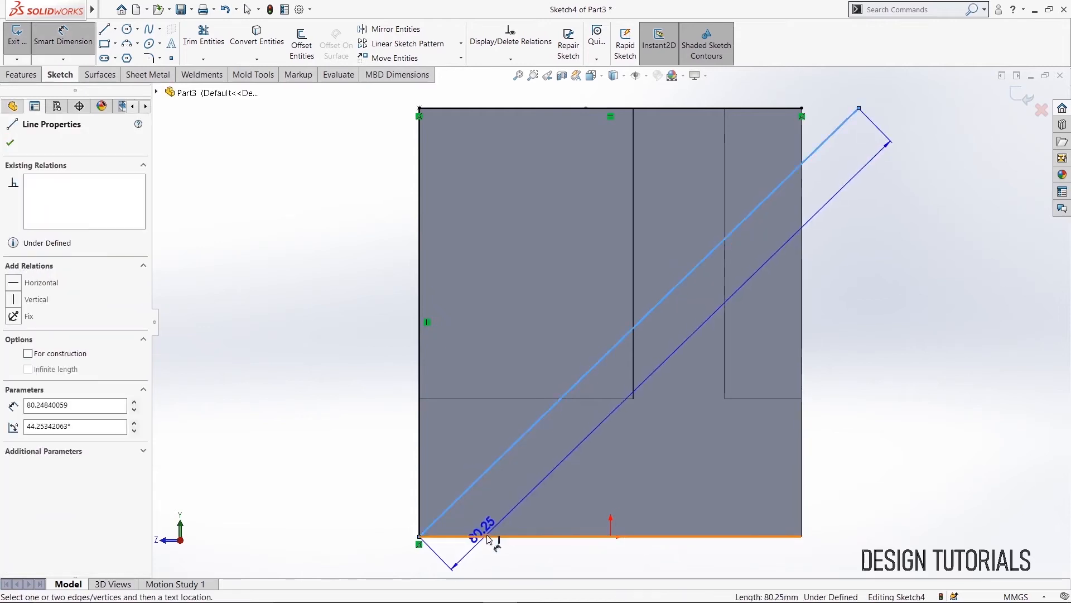
click(497, 536)
click(535, 504)
text(45)
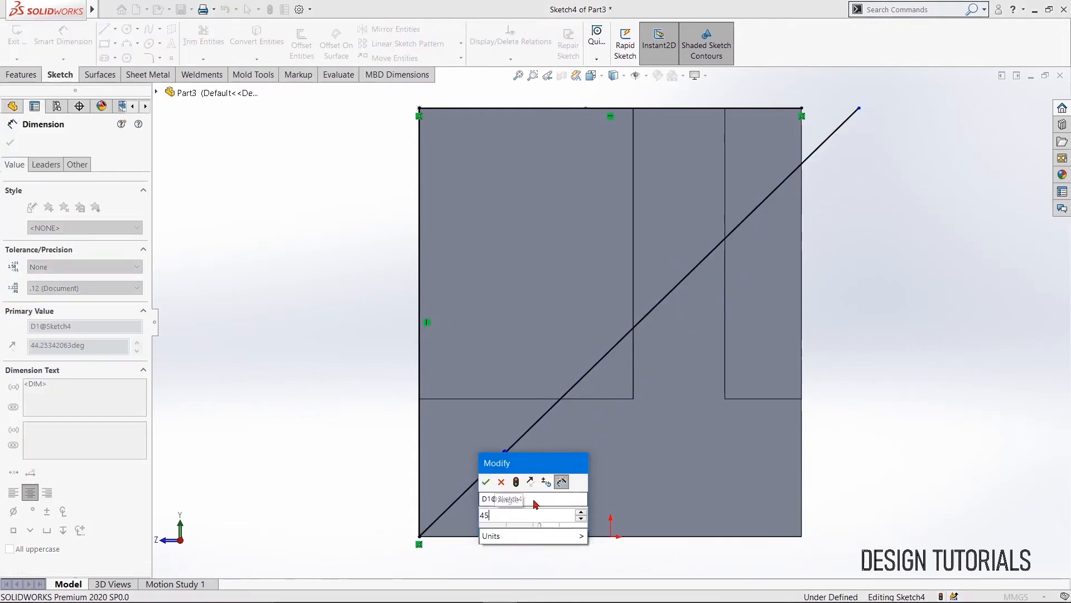
key(Return)
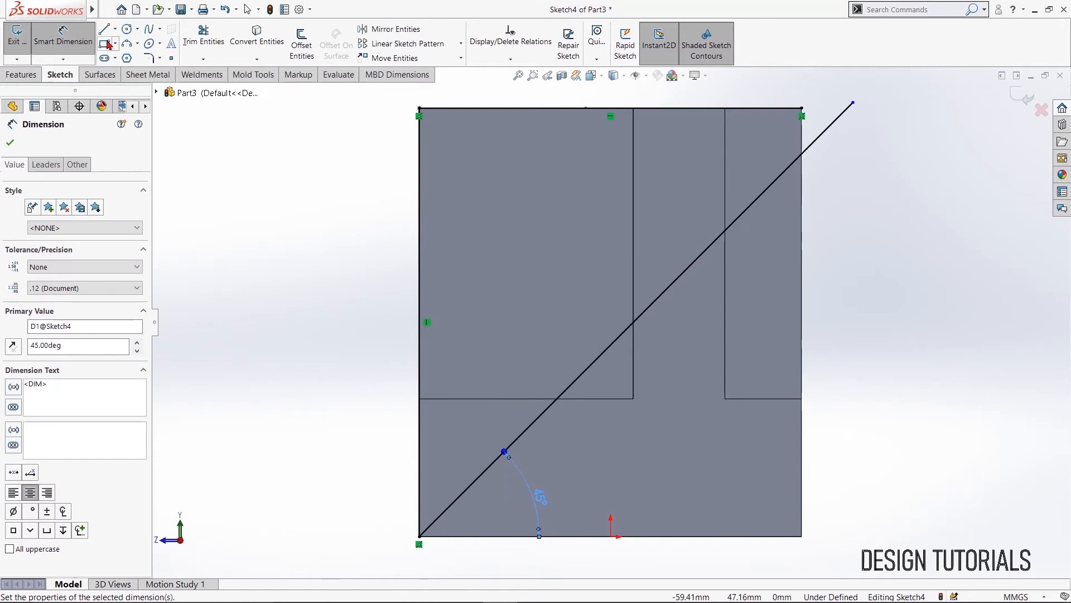
Draw a horizontal line from beyond the diagonal's upper end to the rear top corner of the end face
click(104, 29)
click(888, 109)
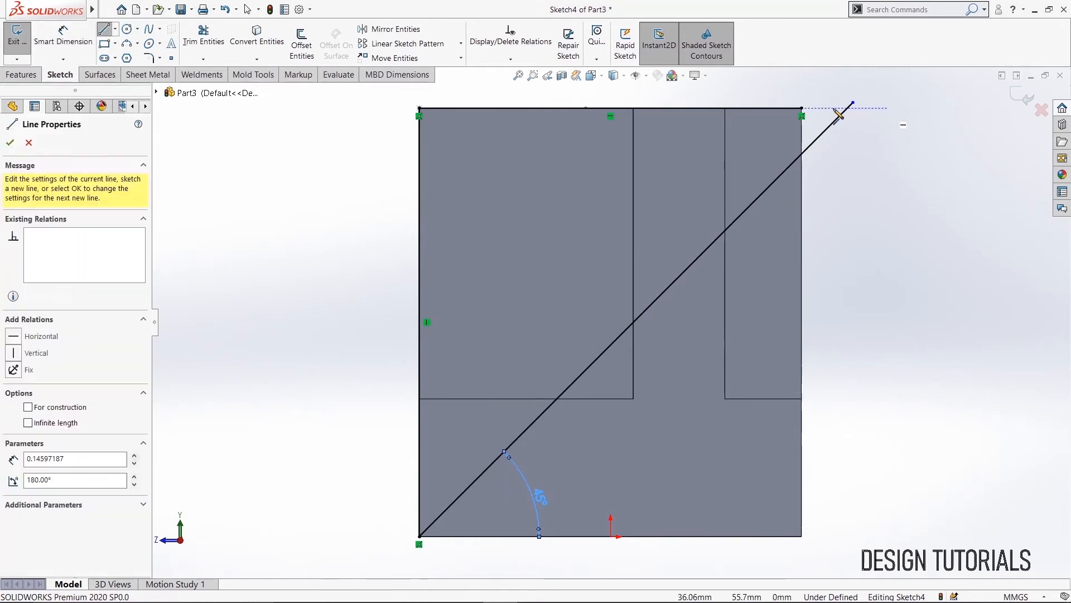
click(804, 107)
right_click(809, 72)
key(Escape)
key(Escape)
Trim the line ends overhanging past the horizontal line and diagonal's intersection to close the triangle, and exit the sketch
click(203, 36)
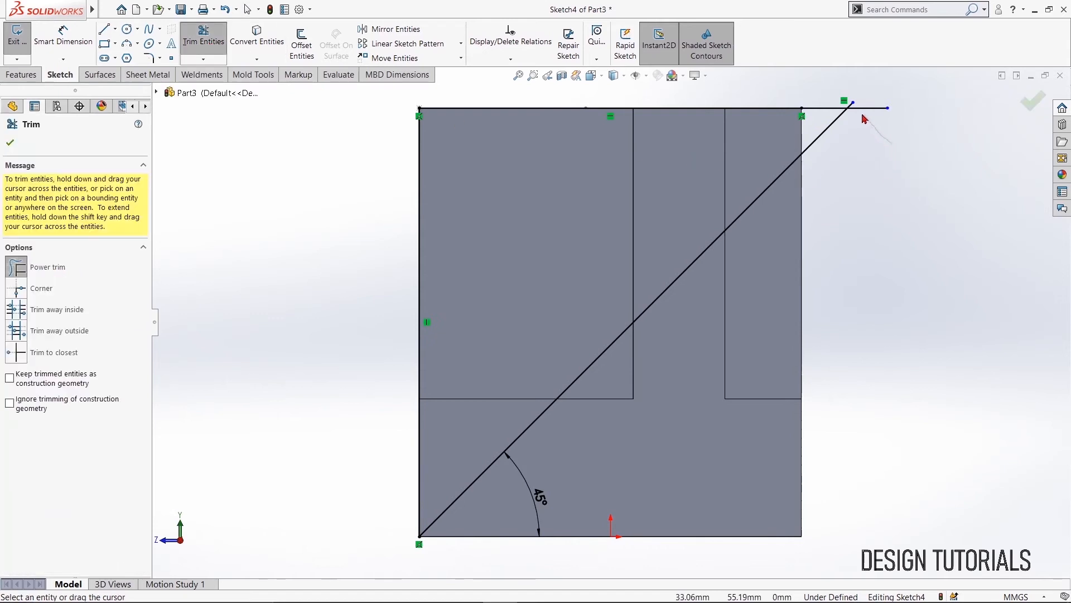
drag(848, 105, 917, 100)
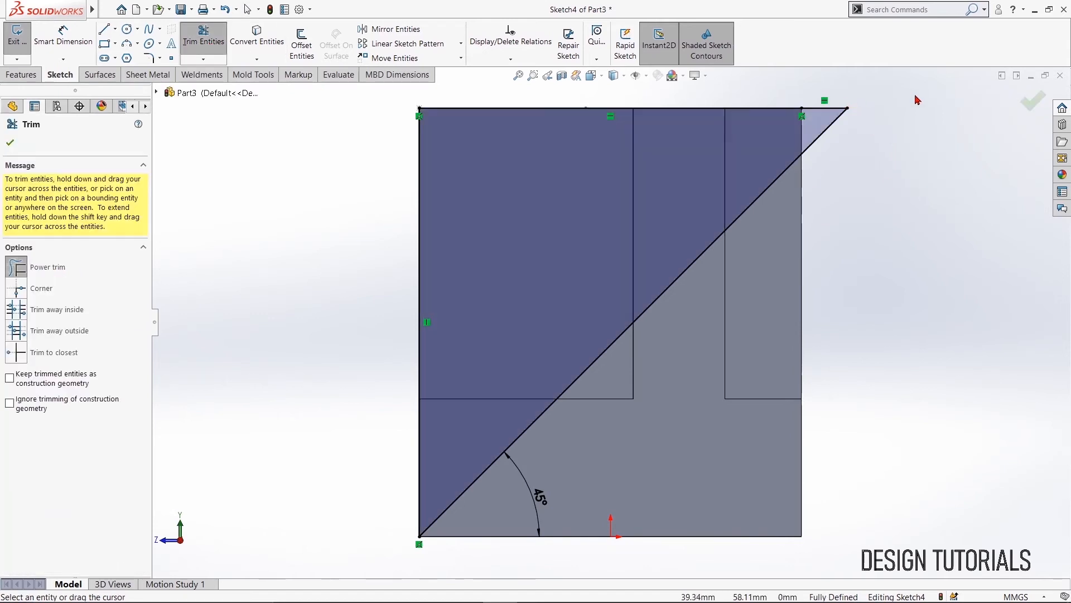
click(1034, 100)
click(20, 54)
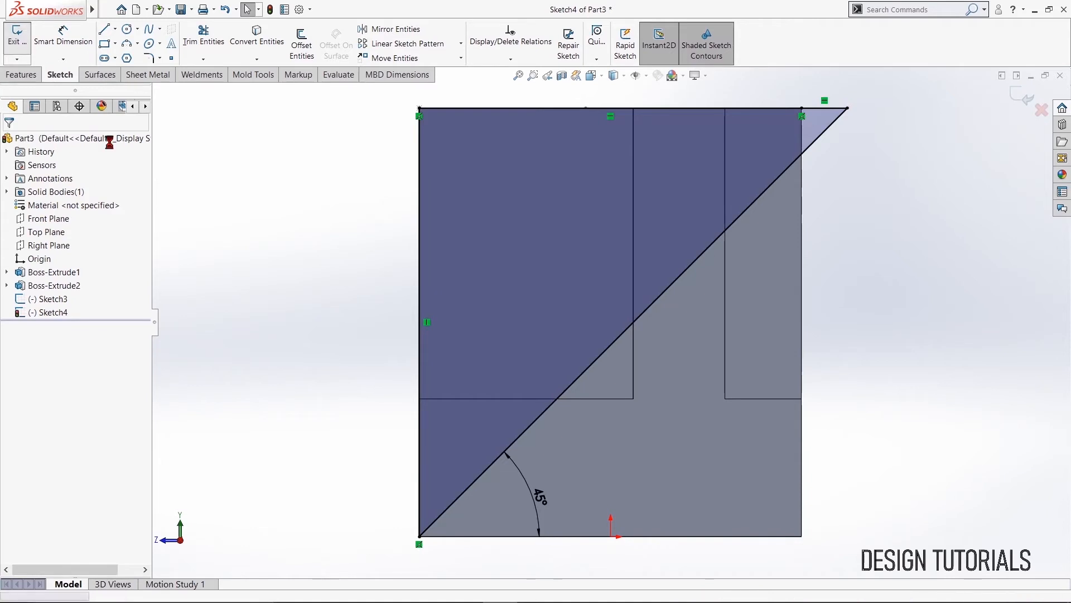
Create a lofted cut from the triangular profile Sketch4 on the end face to the point in Sketch3
middle_drag(286, 280, 317, 341)
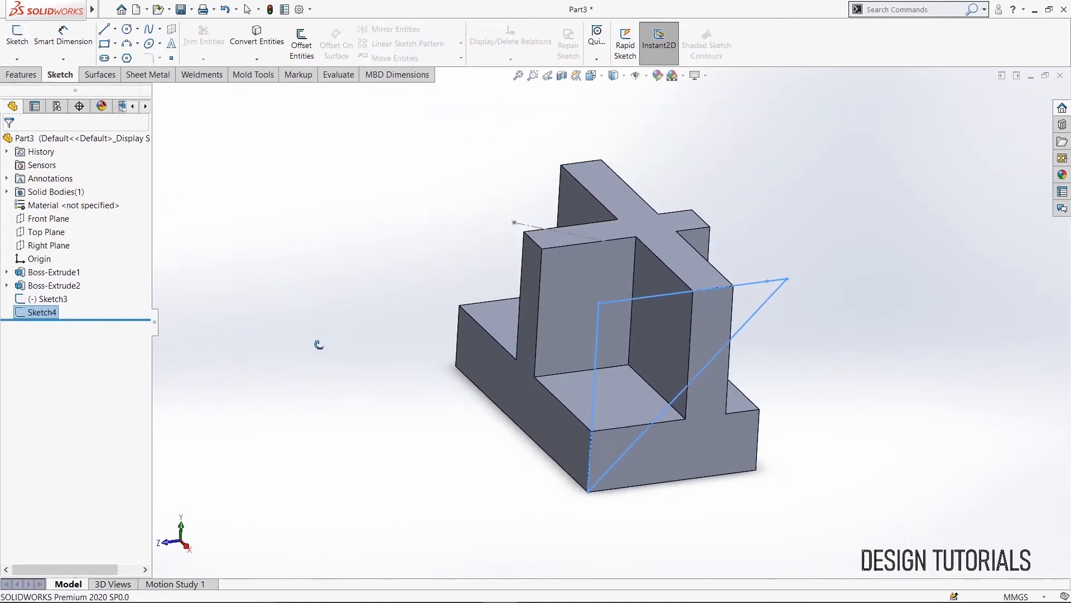
click(313, 308)
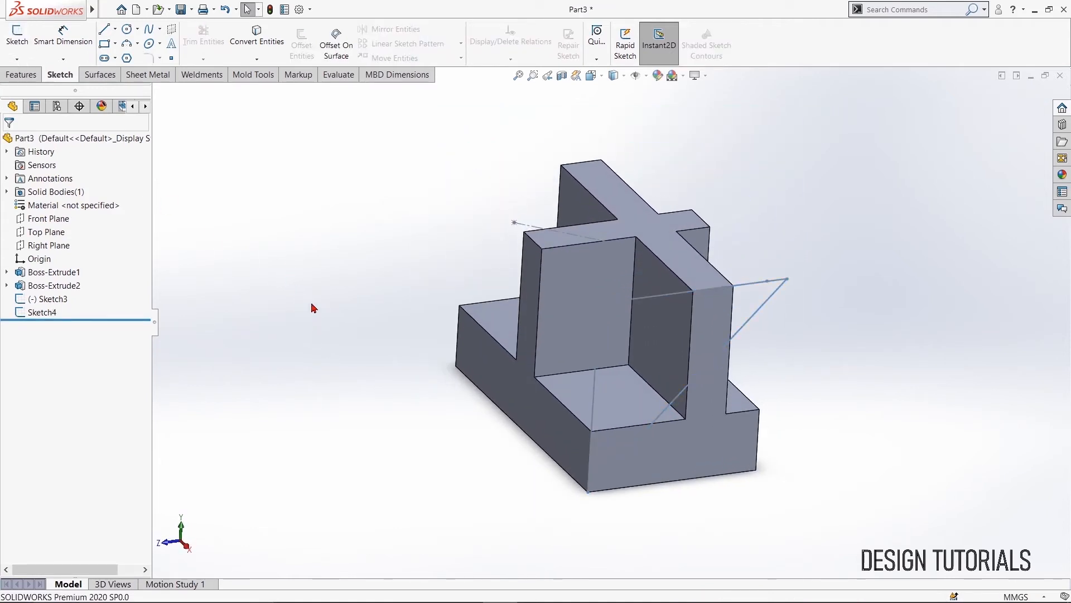
click(16, 78)
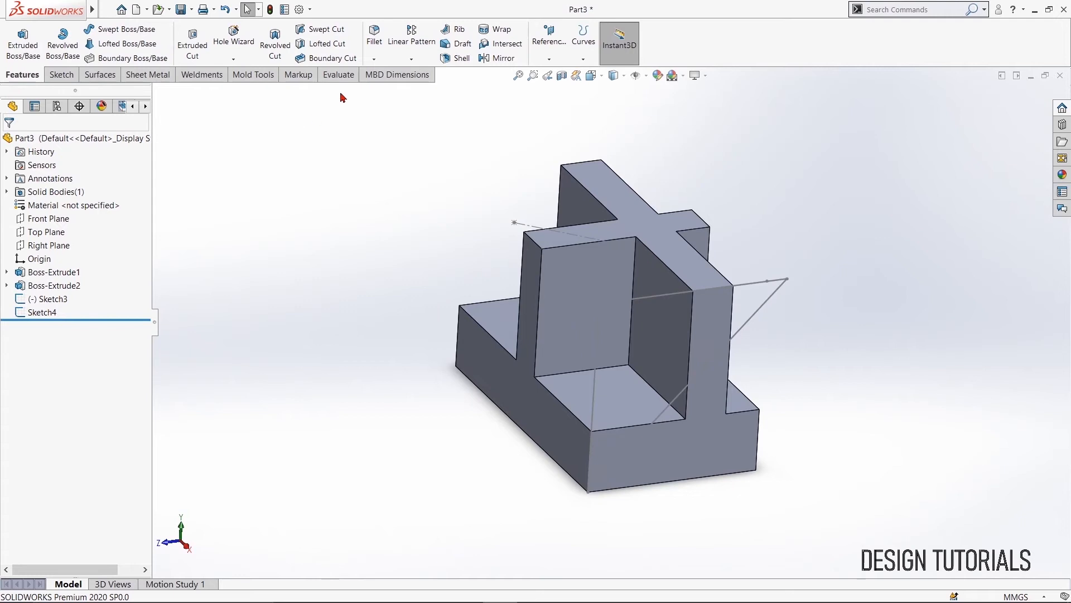
click(329, 49)
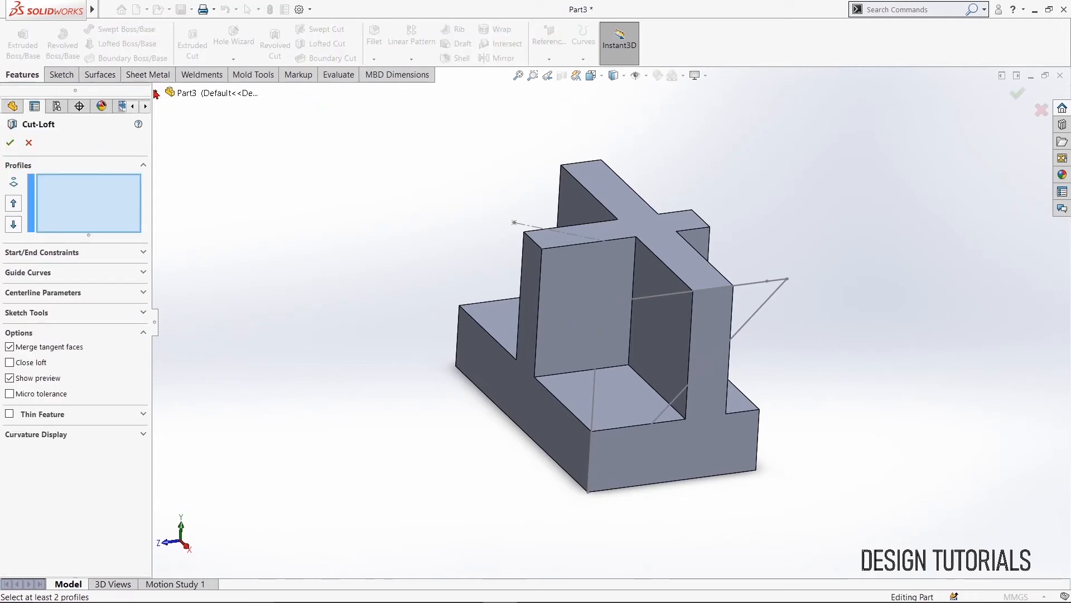
click(157, 94)
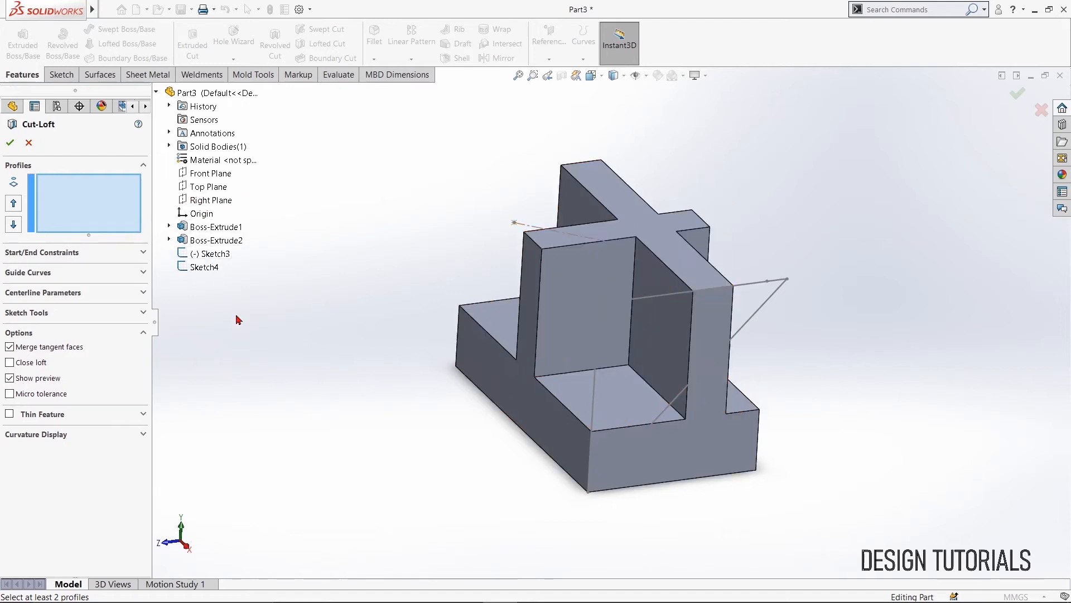
click(210, 268)
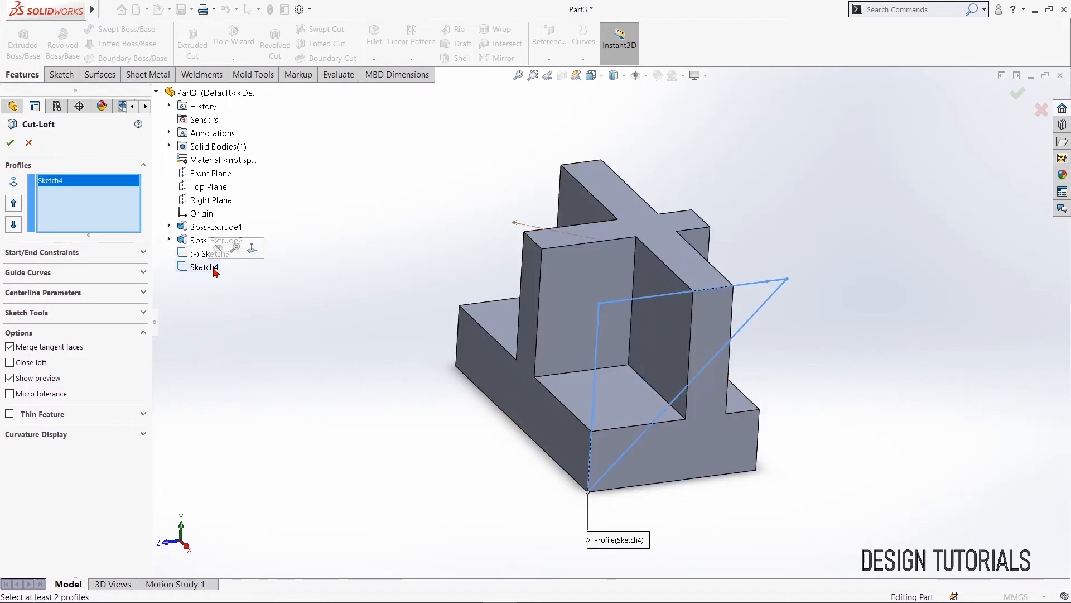
click(204, 254)
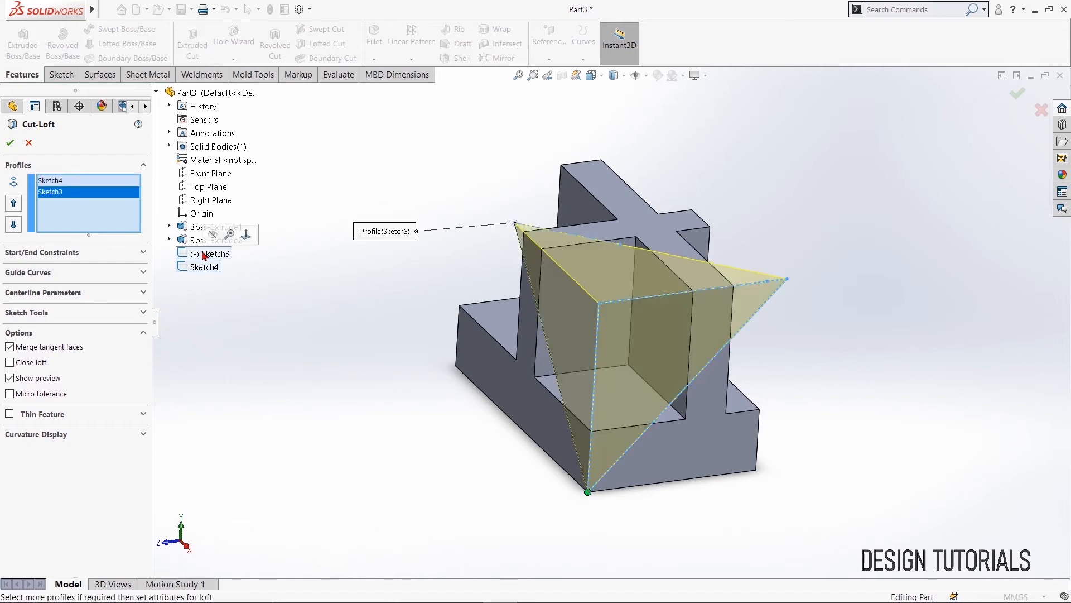
middle_drag(300, 318, 391, 433)
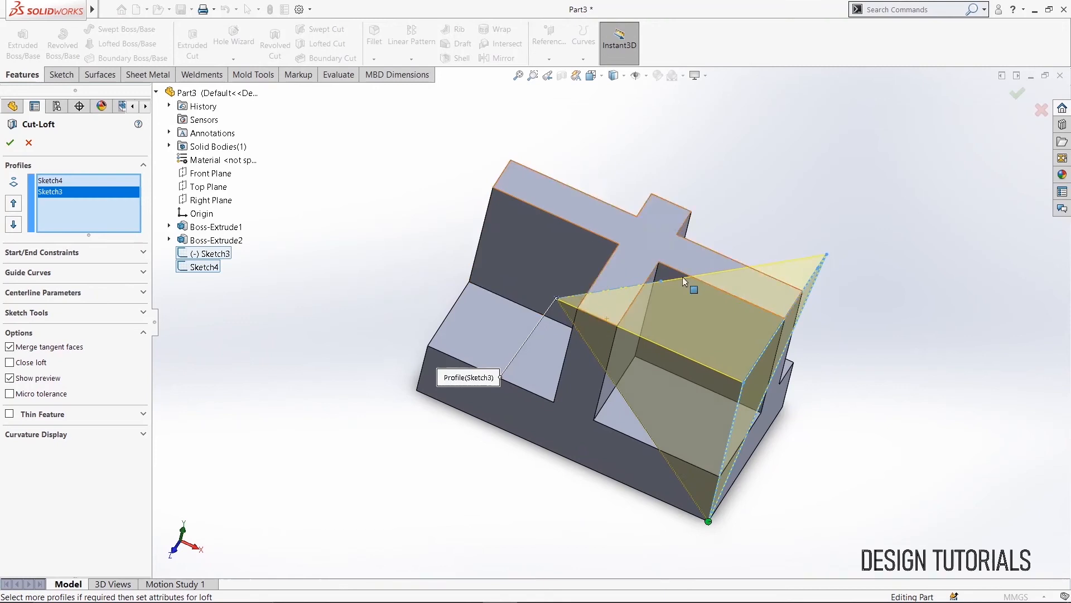
middle_drag(842, 432, 598, 430)
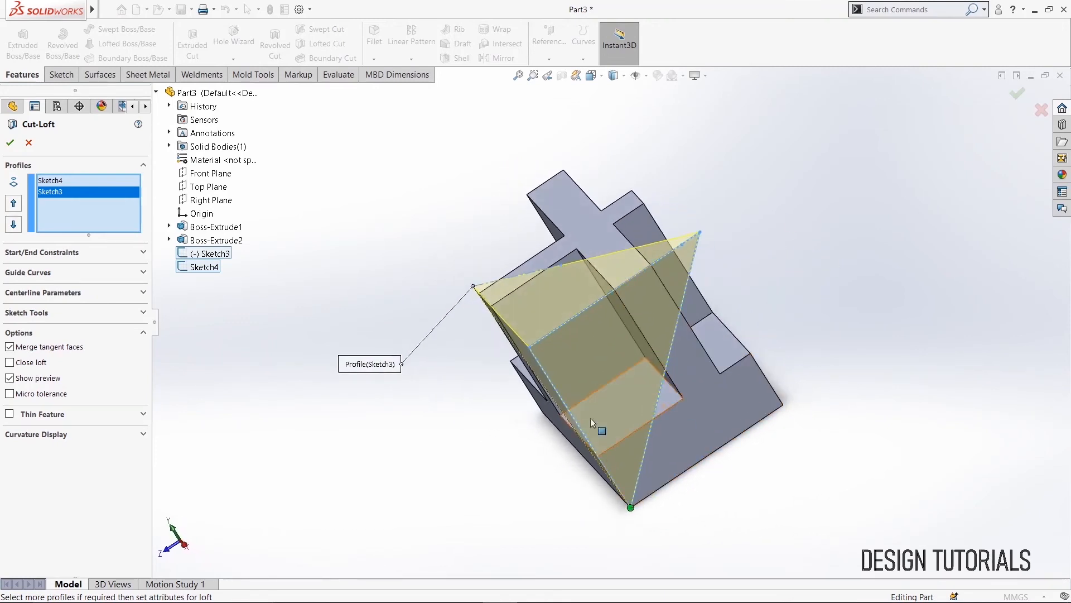
middle_drag(737, 442, 838, 282)
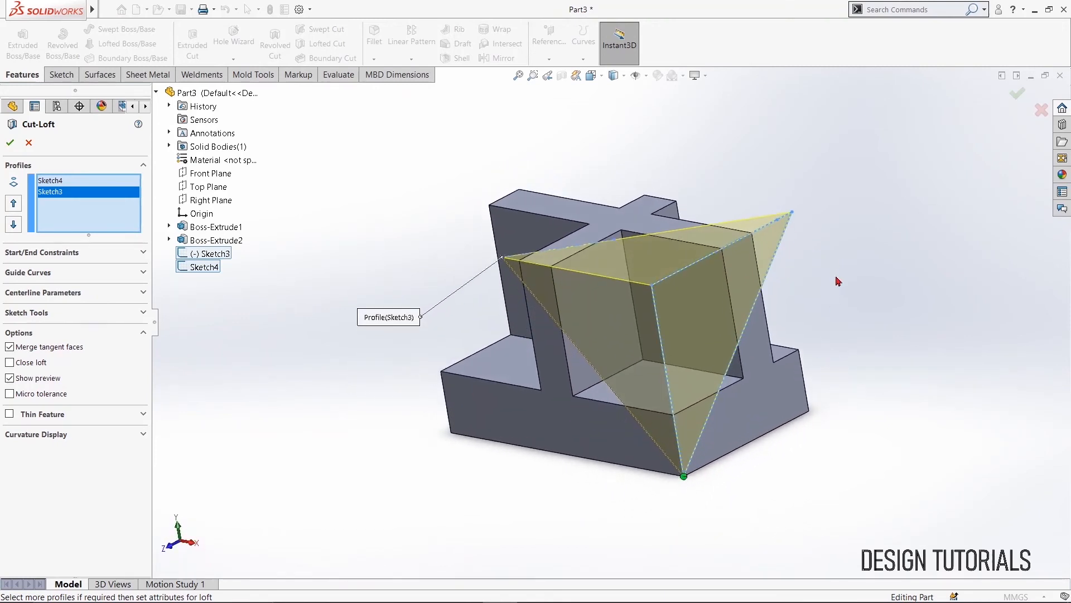
click(10, 142)
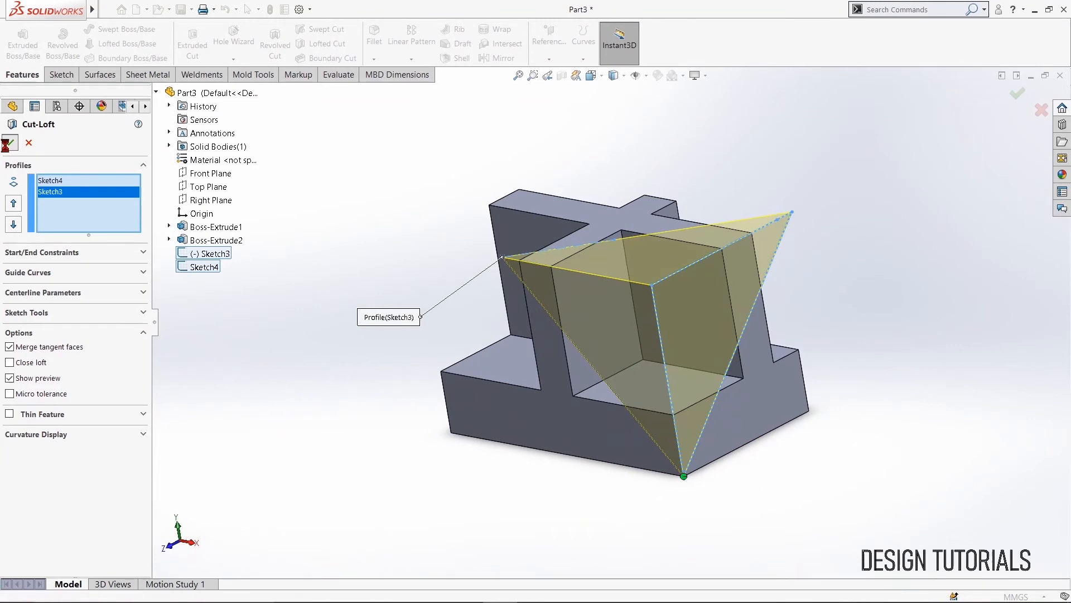
click(279, 322)
mouse_move(289, 321)
middle_down()
mouse_move(416, 302)
mouse_move(329, 315)
middle_up()
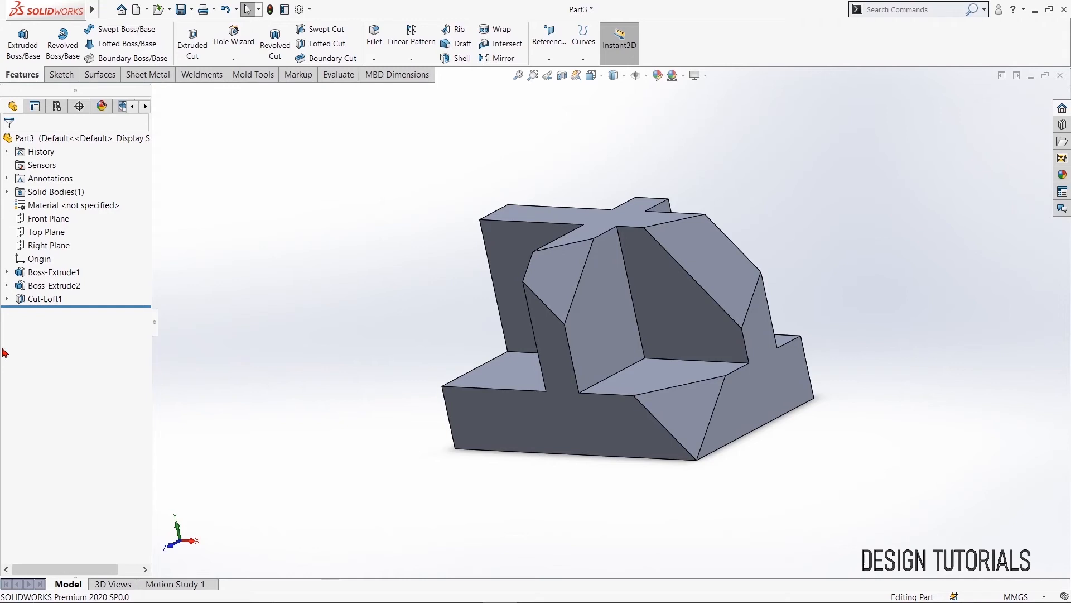
Delete the lofted cut feature from the part, keeping its profile sketches
click(34, 302)
right_click(34, 302)
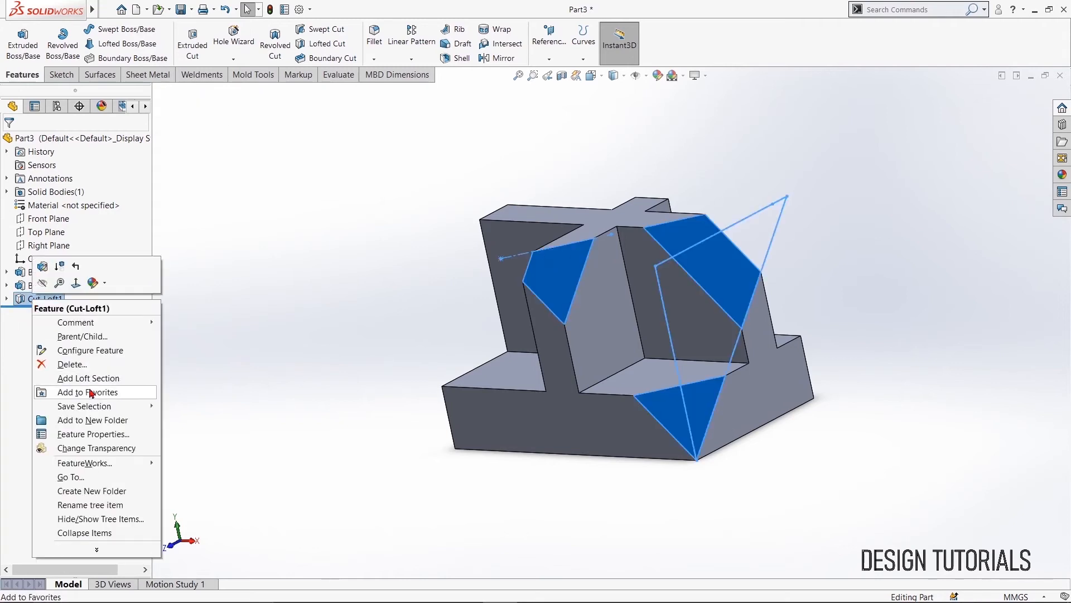
click(69, 364)
click(215, 379)
Delete the two former loft profiles, Sketch3 and Sketch4
click(48, 299)
right_click(47, 300)
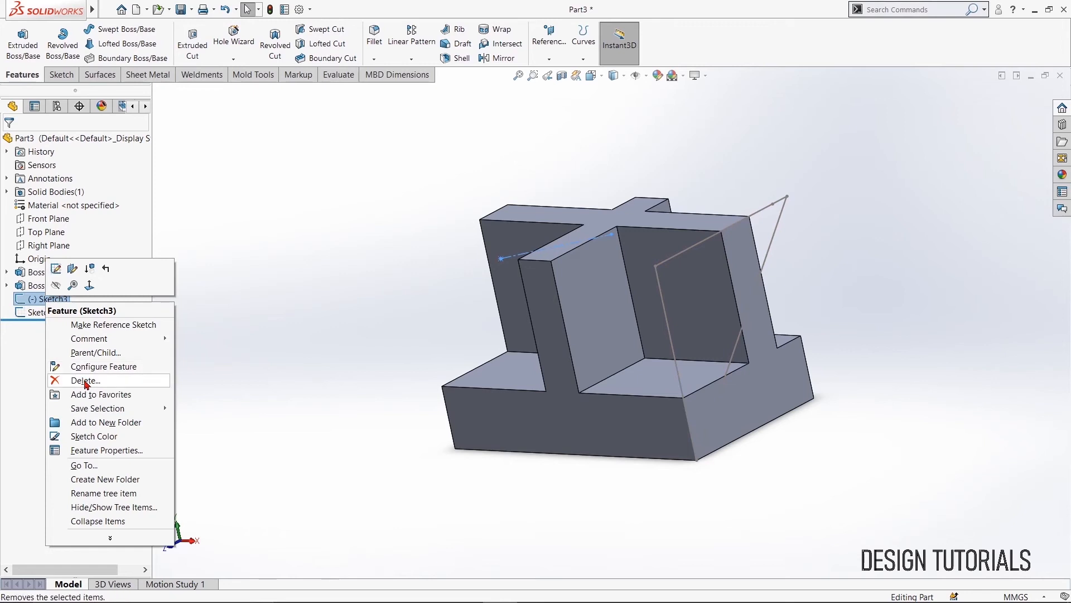
click(86, 381)
click(223, 377)
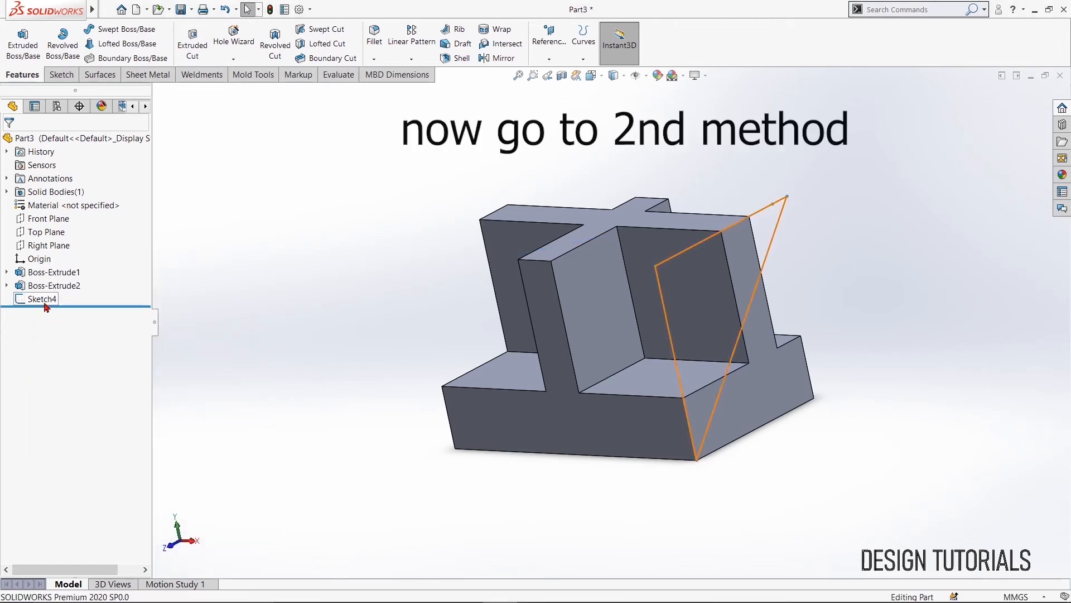
right_click(44, 305)
click(83, 375)
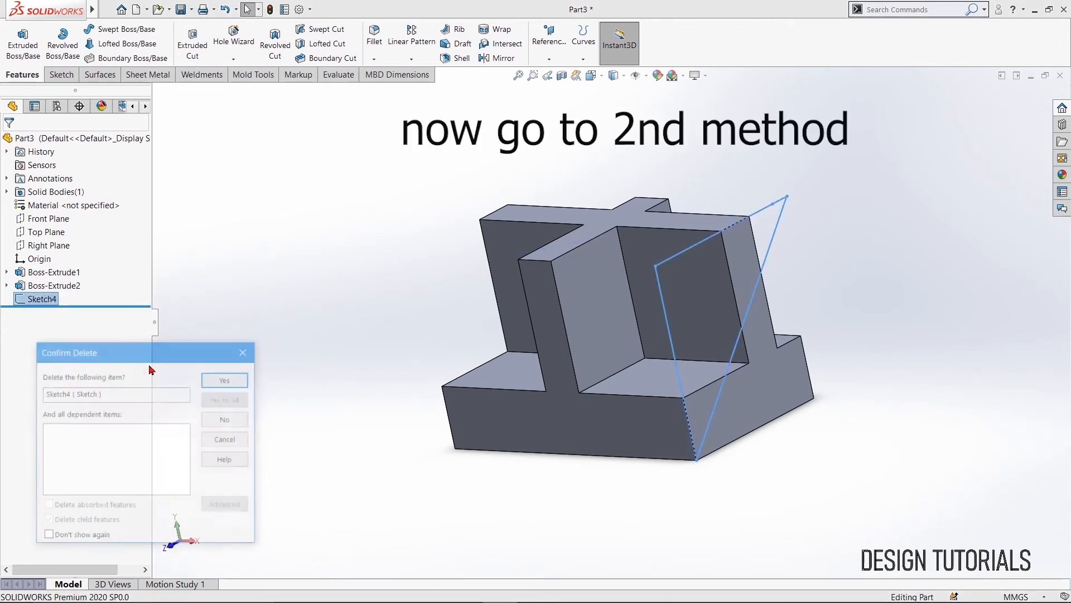
click(223, 378)
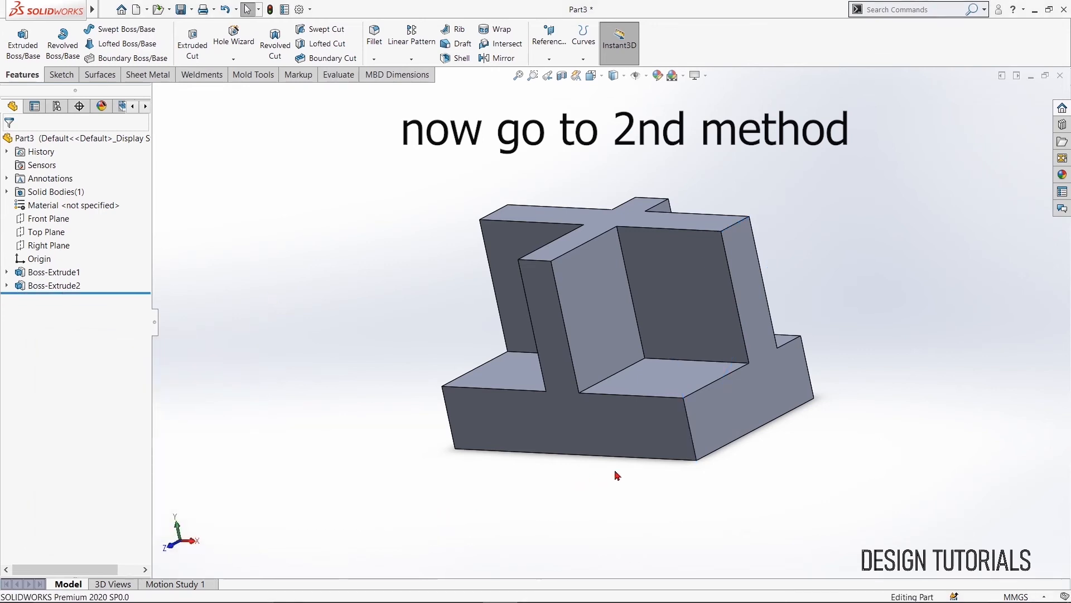
Sketch a point on the front face at the bottom corner shared with the end face, and exit the sketch
click(626, 434)
click(678, 431)
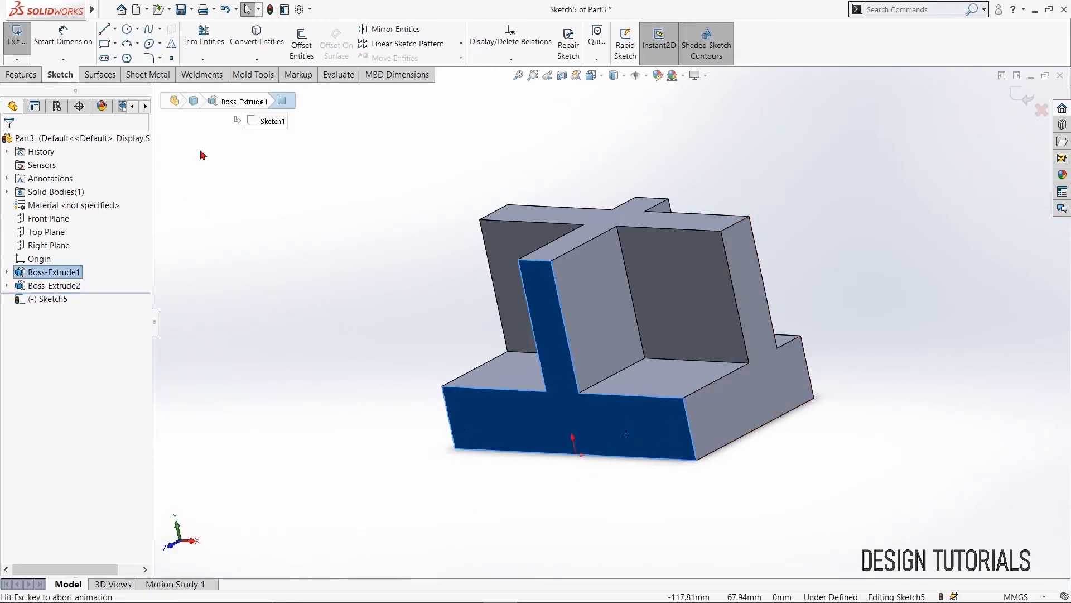
click(888, 499)
right_click(914, 464)
click(926, 335)
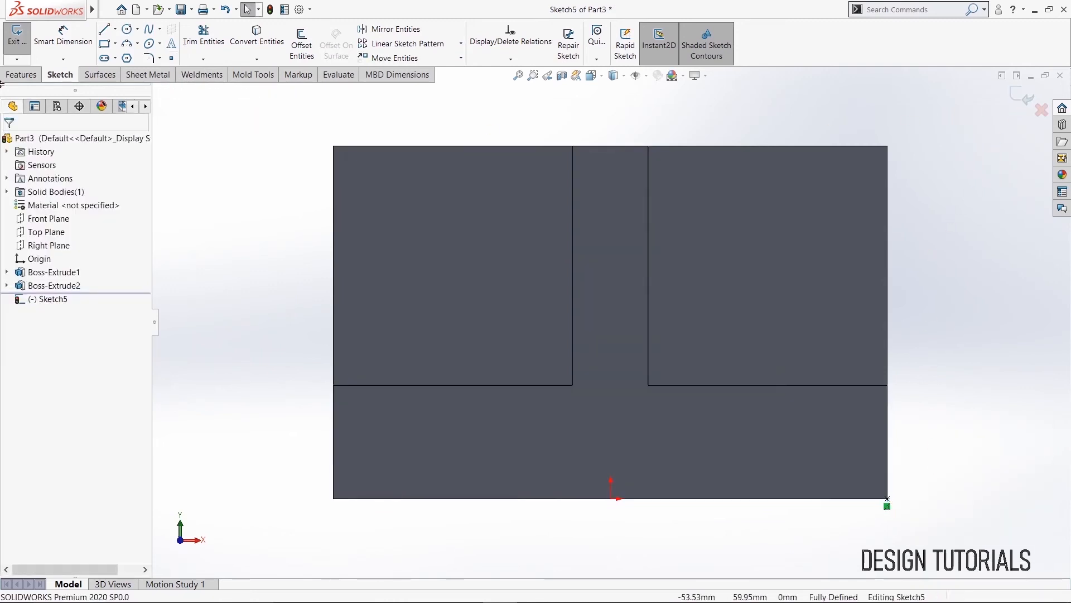
key(ctrl+b)
Sketch a point on the end face's plane at the rear top corner, and exit the sketch
middle_drag(850, 280, 701, 302)
key(f)
click(561, 442)
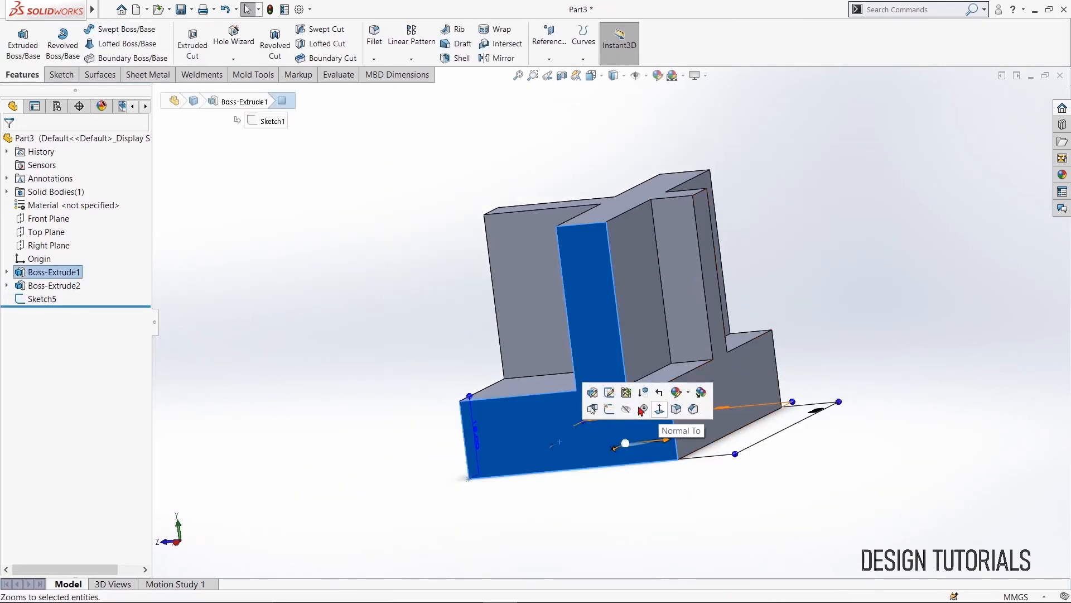
click(603, 413)
click(171, 58)
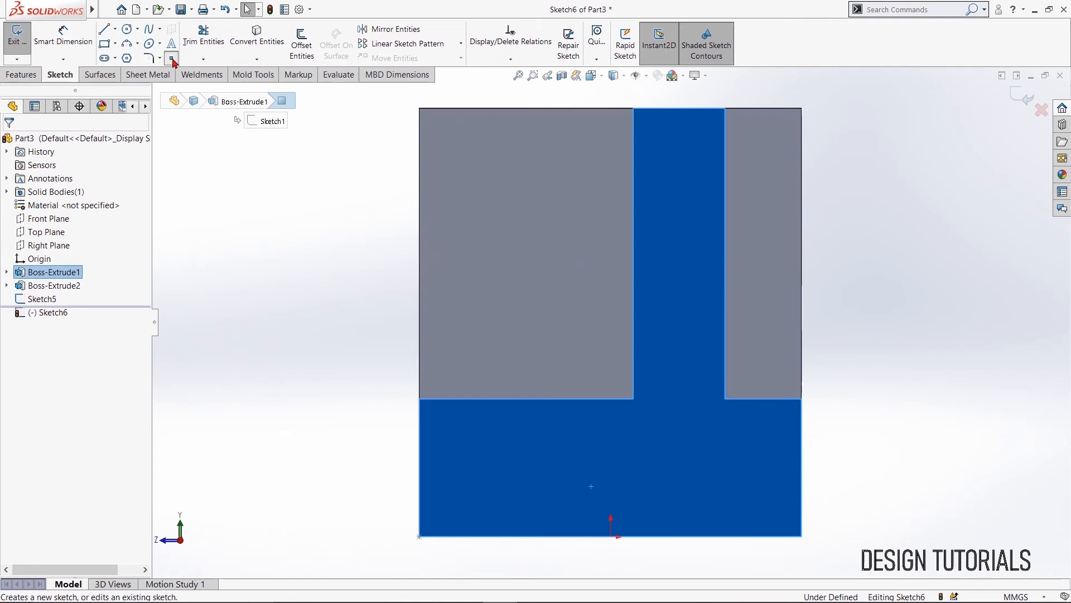
click(802, 108)
right_click(833, 115)
click(831, 117)
click(1025, 97)
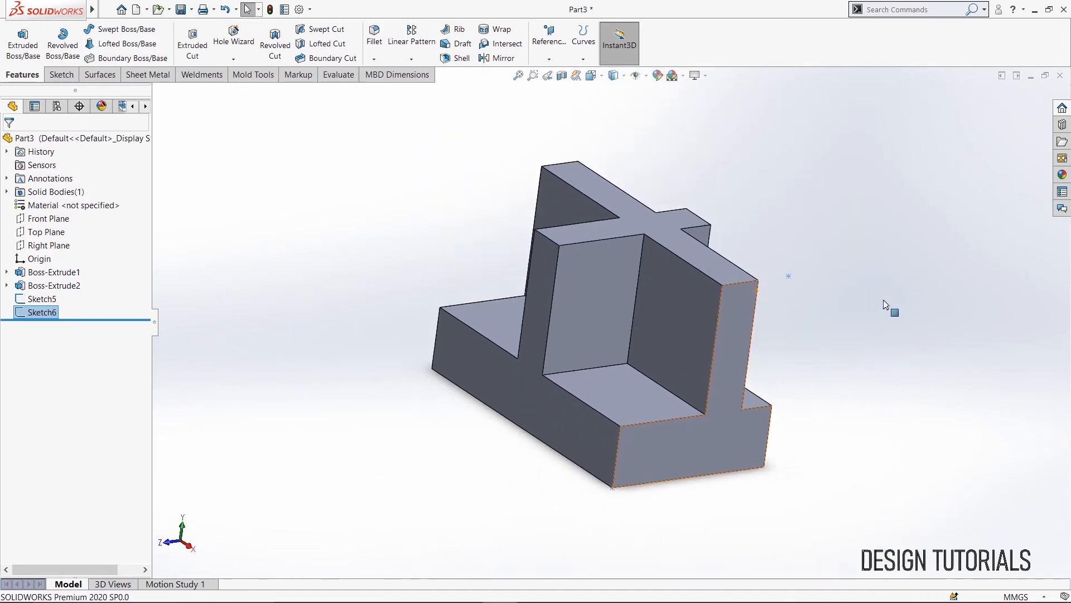
On the front face, sketch a diagonal line about 34 mm long from the top edge down towards the end-face side
click(508, 374)
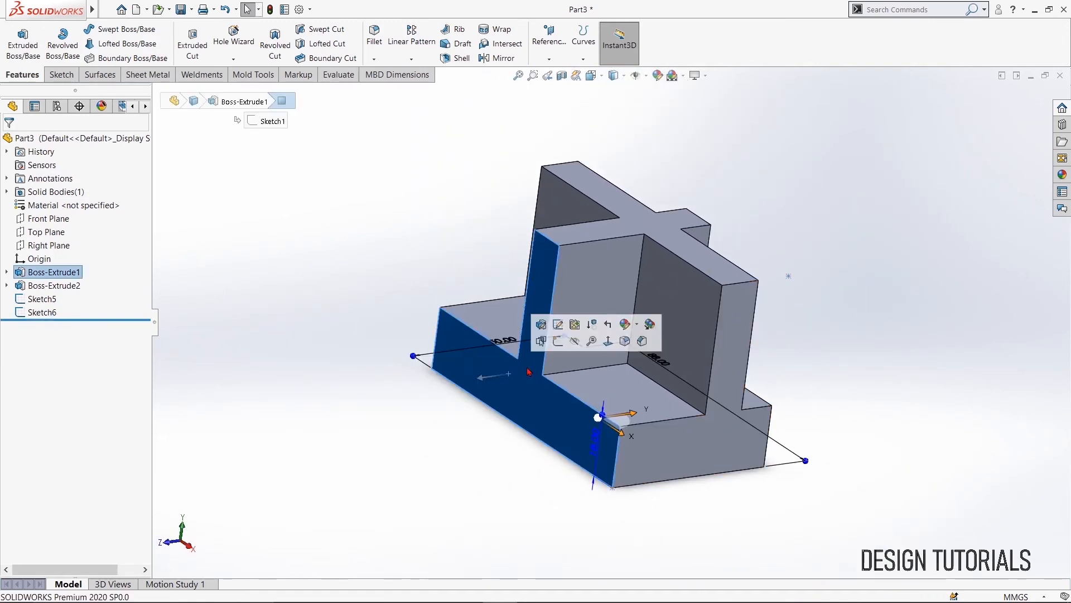
click(553, 340)
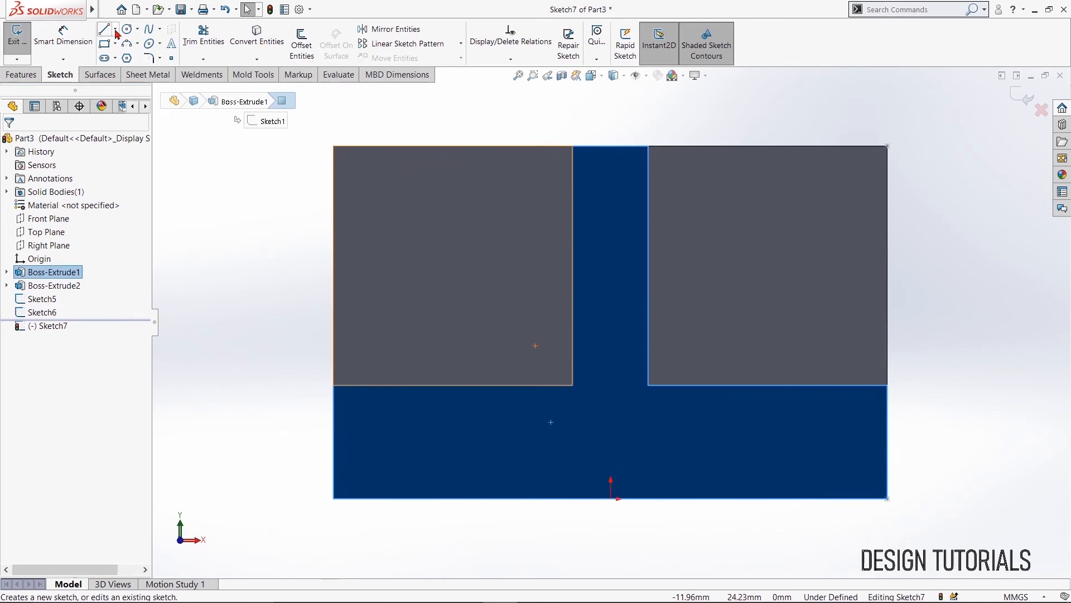
click(108, 33)
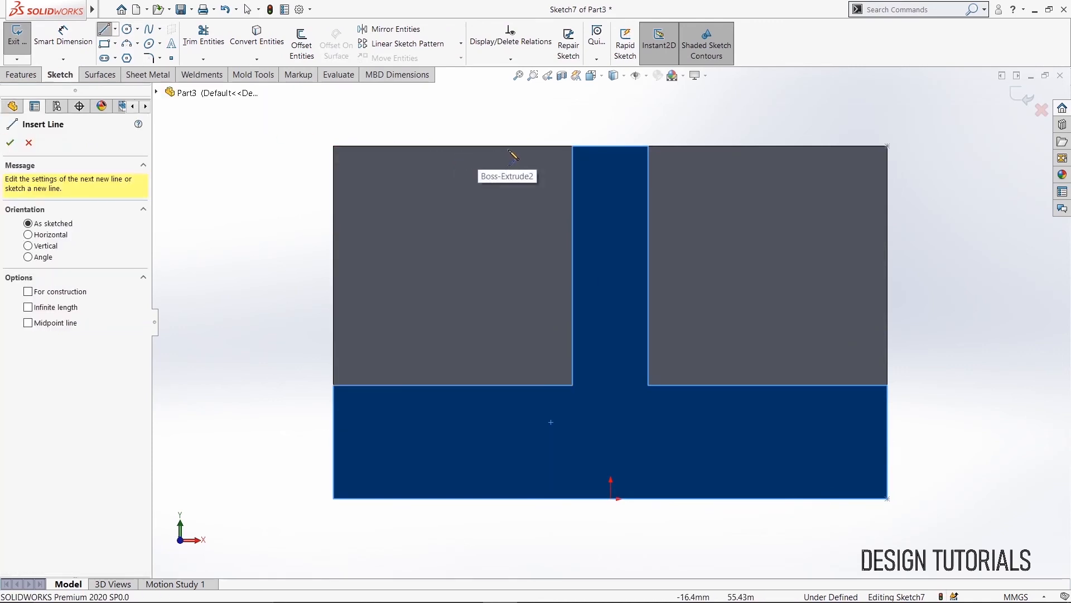
click(511, 146)
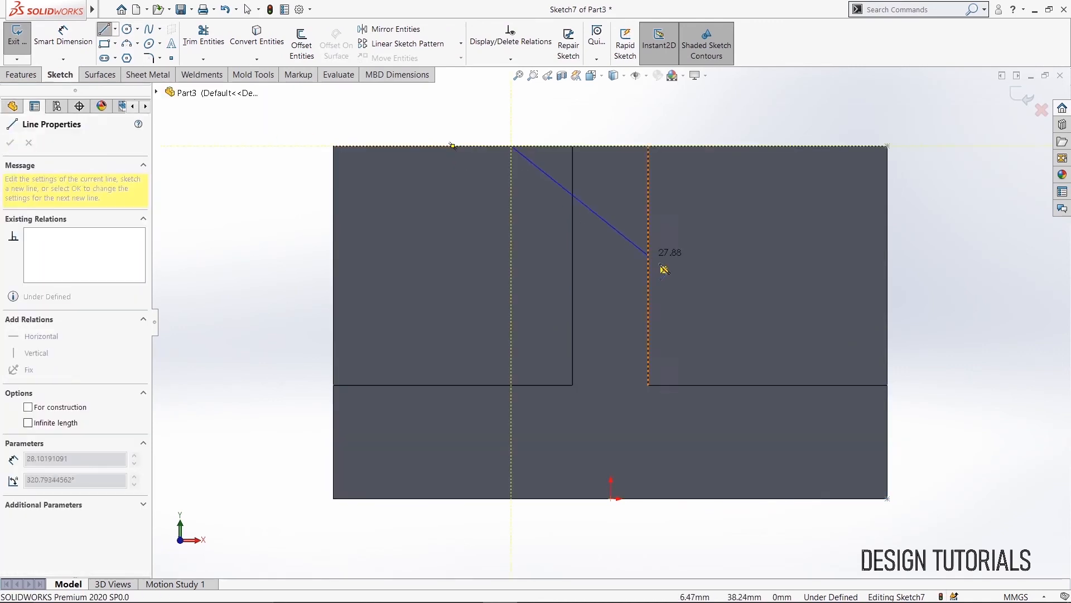
right_click(670, 292)
click(695, 300)
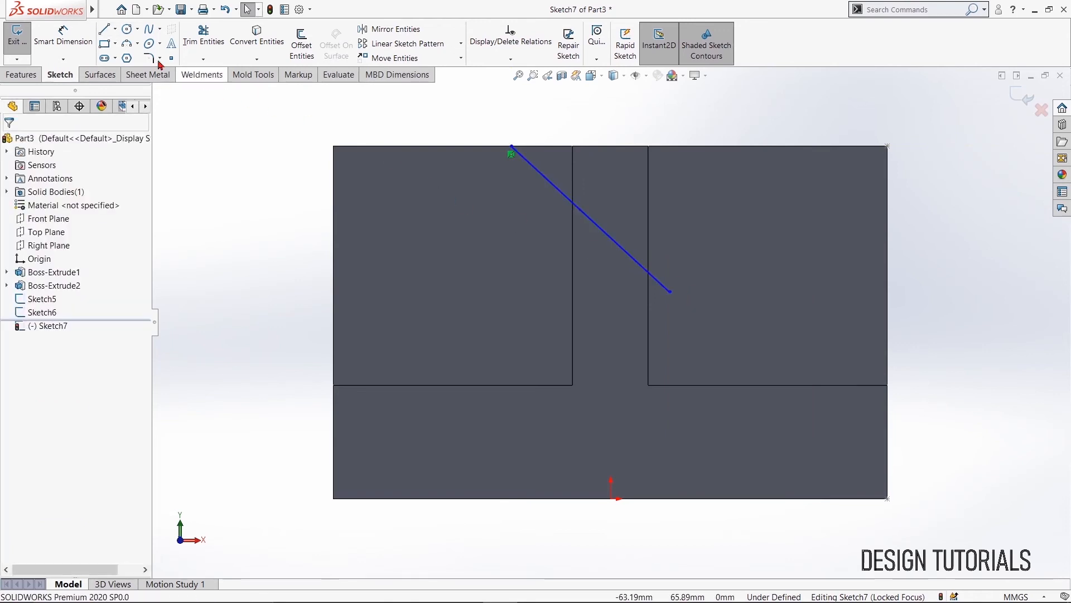
Set the angle between the diagonal line and the top edge to 45°
click(63, 33)
click(730, 147)
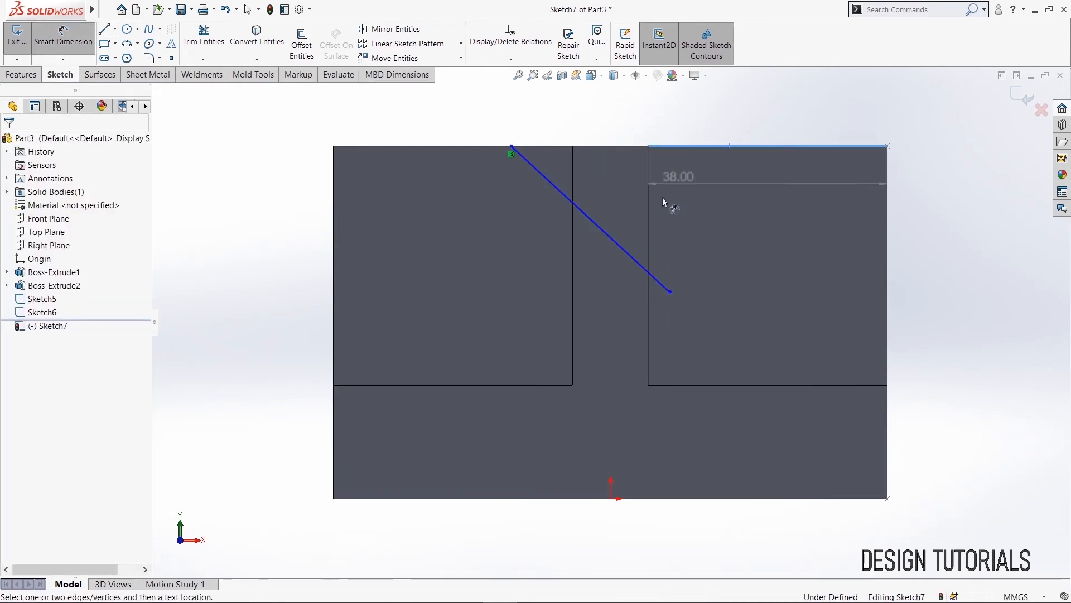
click(632, 257)
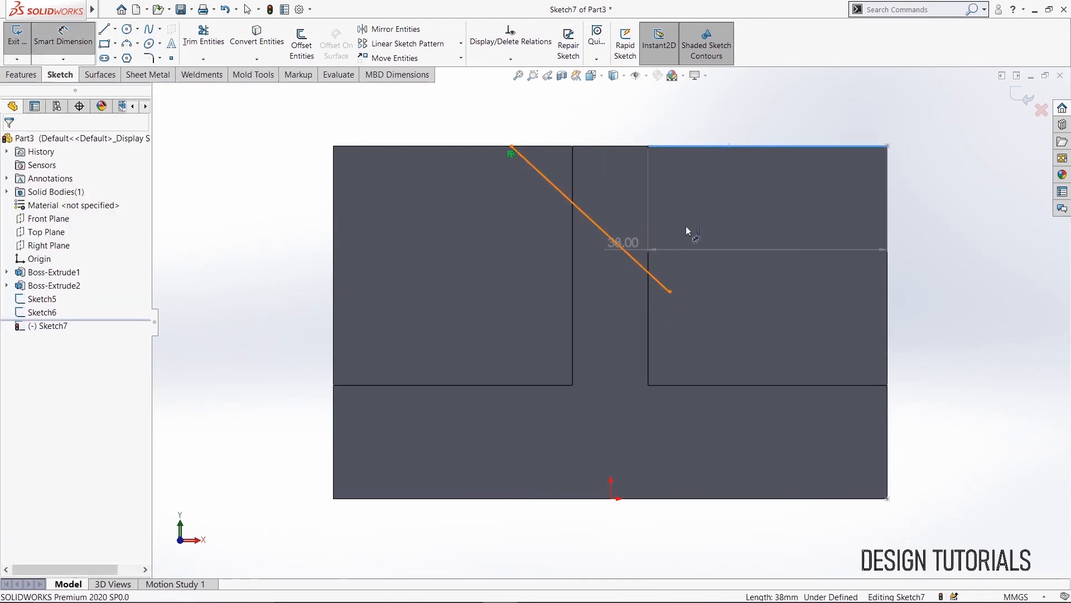
click(694, 215)
text(45)
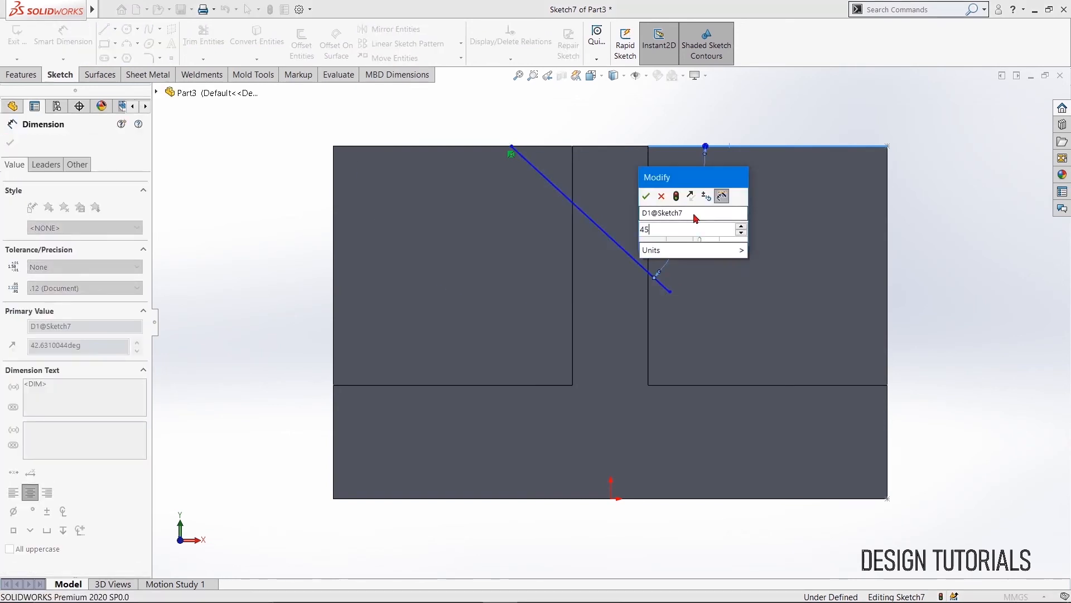
key(Return)
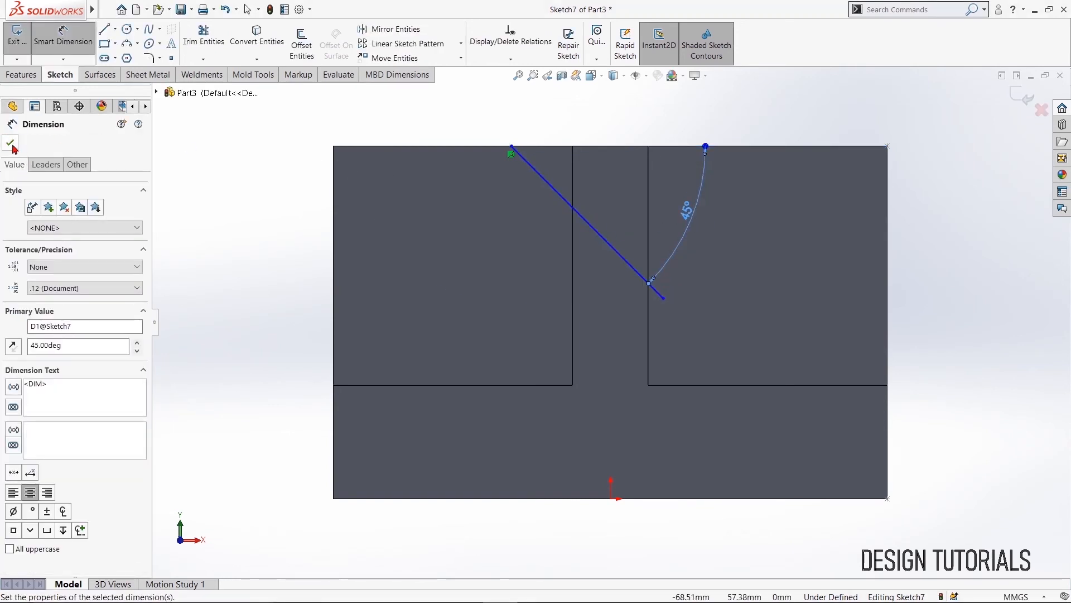
click(10, 144)
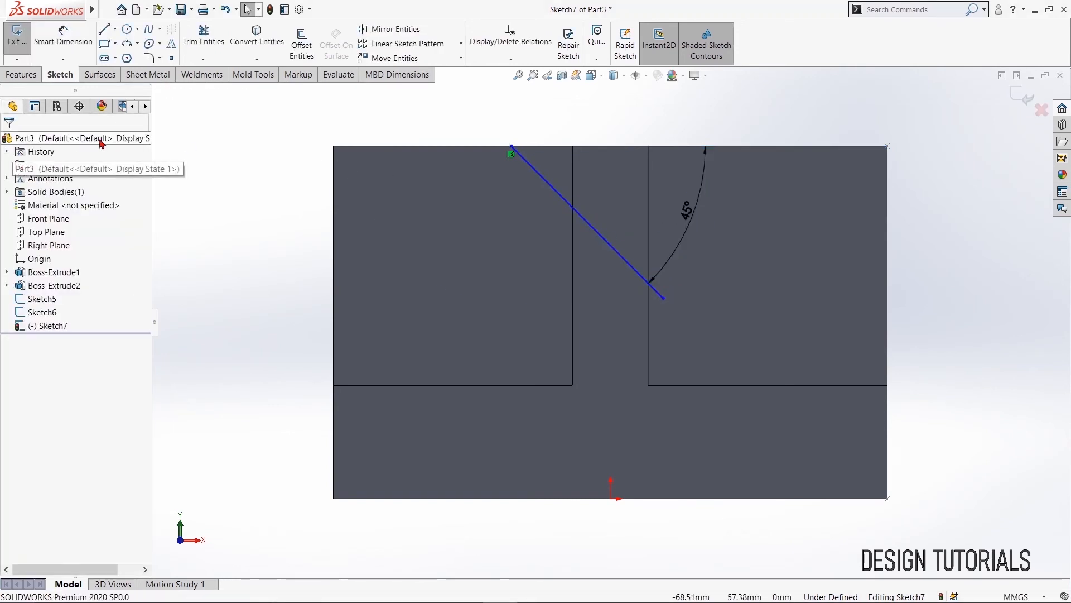
Convert the diagonal line to construction geometry and place a sketch point at its upper end on the top edge
right_click(545, 180)
click(571, 166)
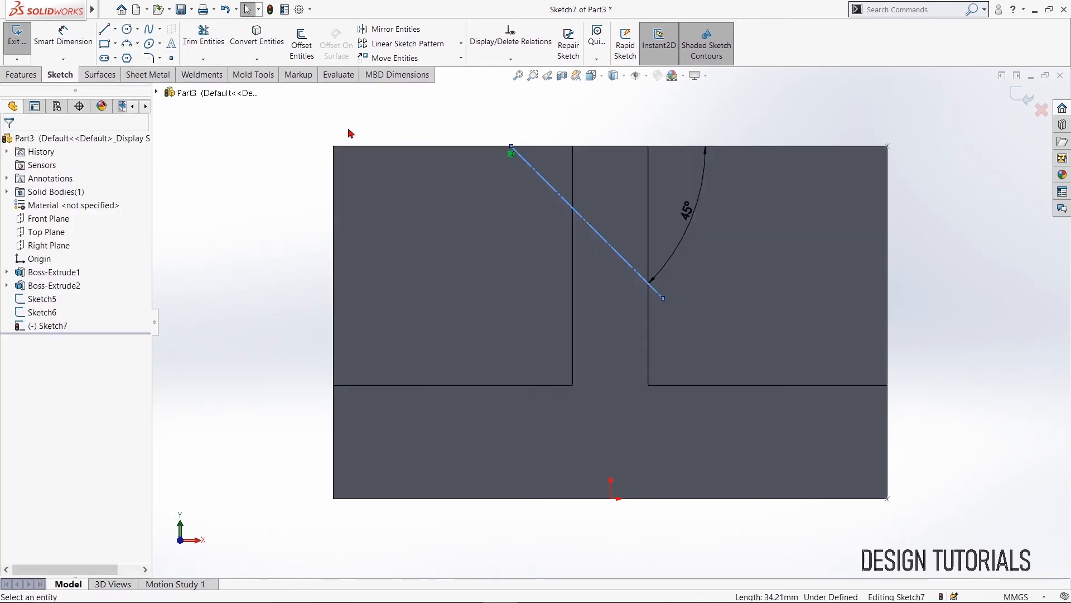
click(172, 58)
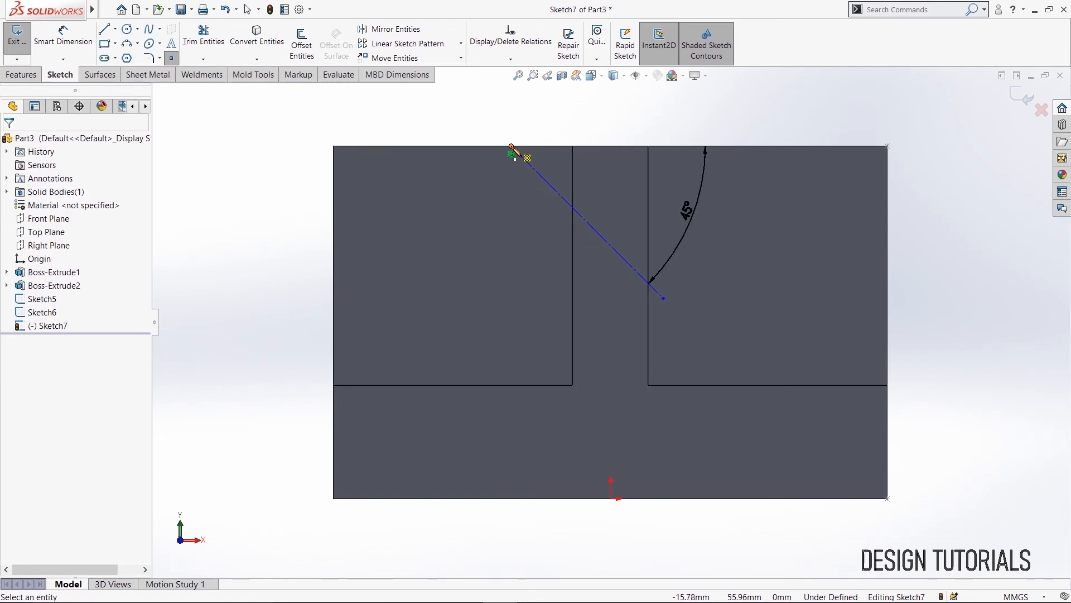
click(512, 147)
right_click(516, 131)
click(544, 134)
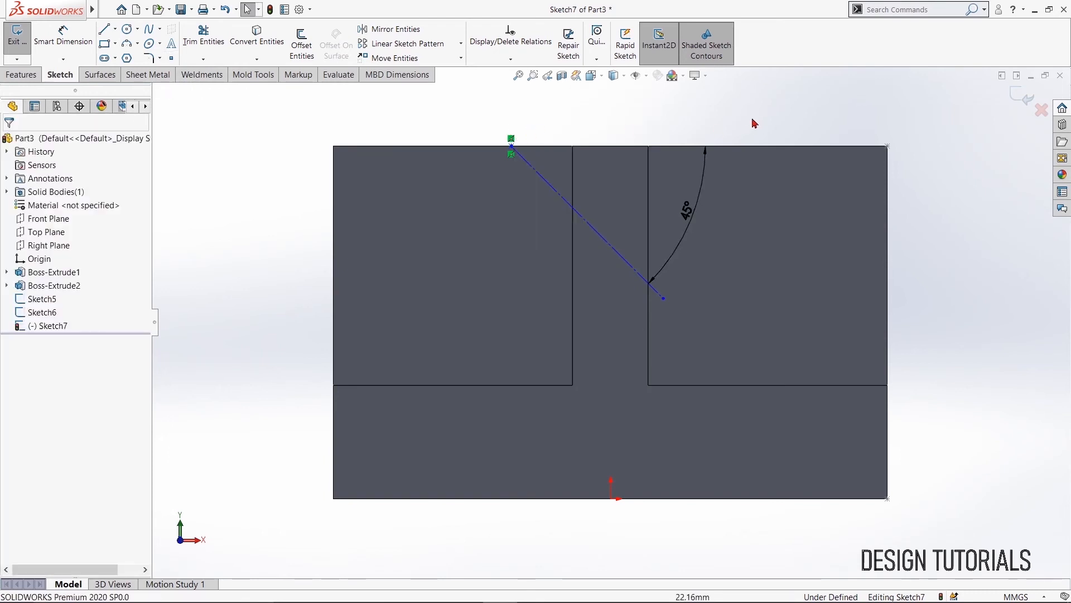
Exit the sketch and create a reference plane through the three sketch points: base's lower front corner, rear top corner and diagonal line's upper end
click(1024, 96)
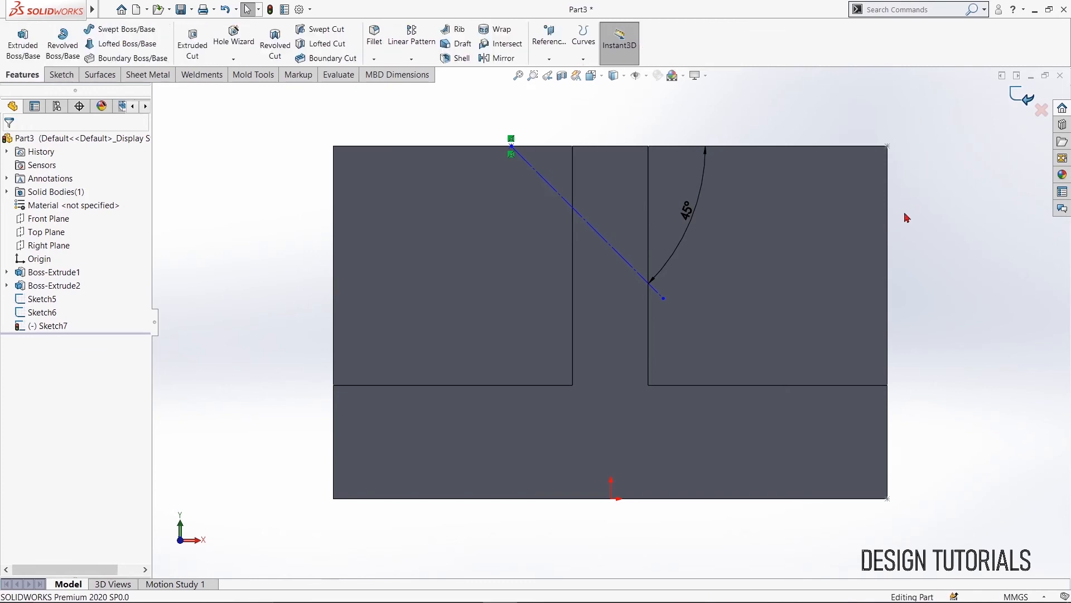
middle_drag(894, 278, 867, 333)
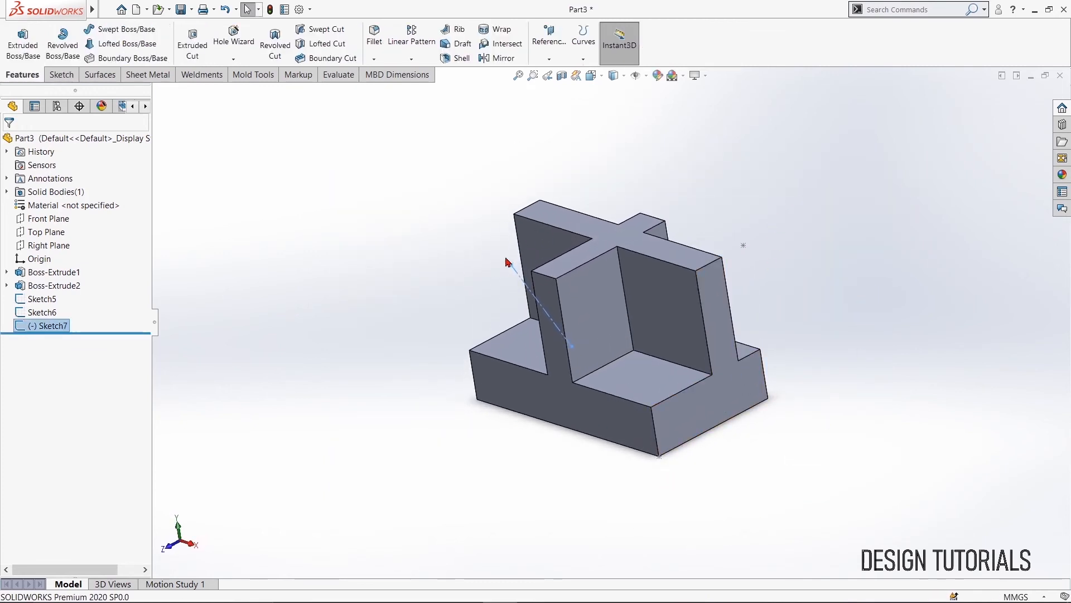
click(555, 65)
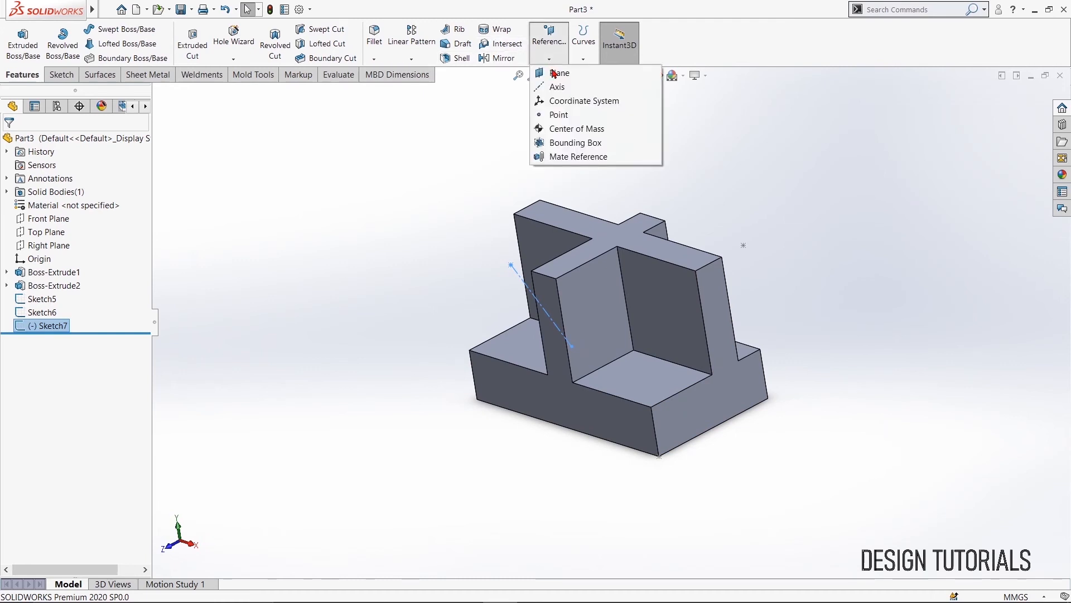
click(558, 74)
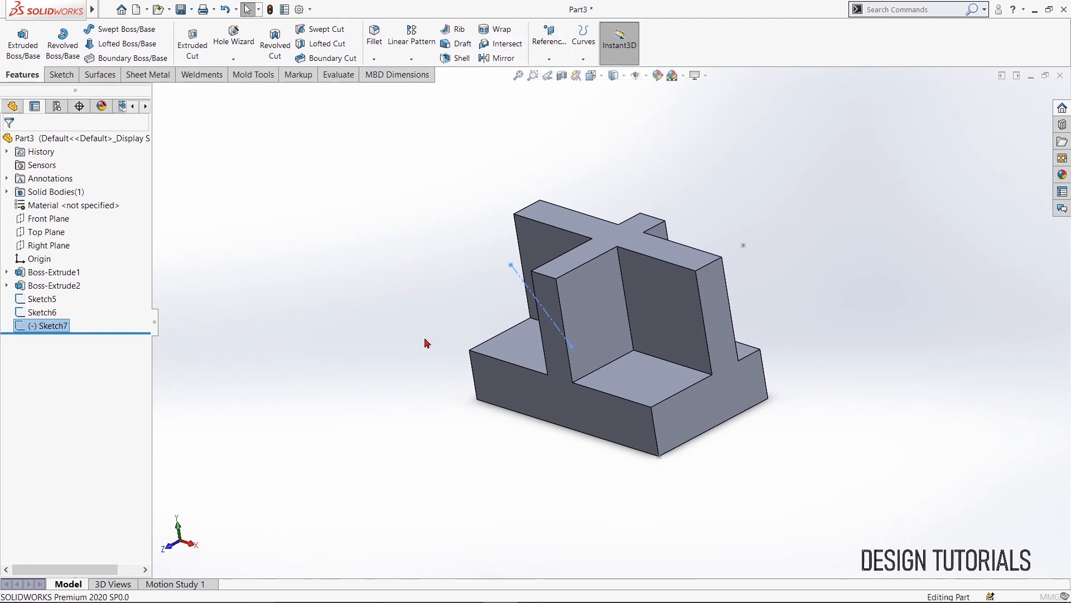
click(669, 463)
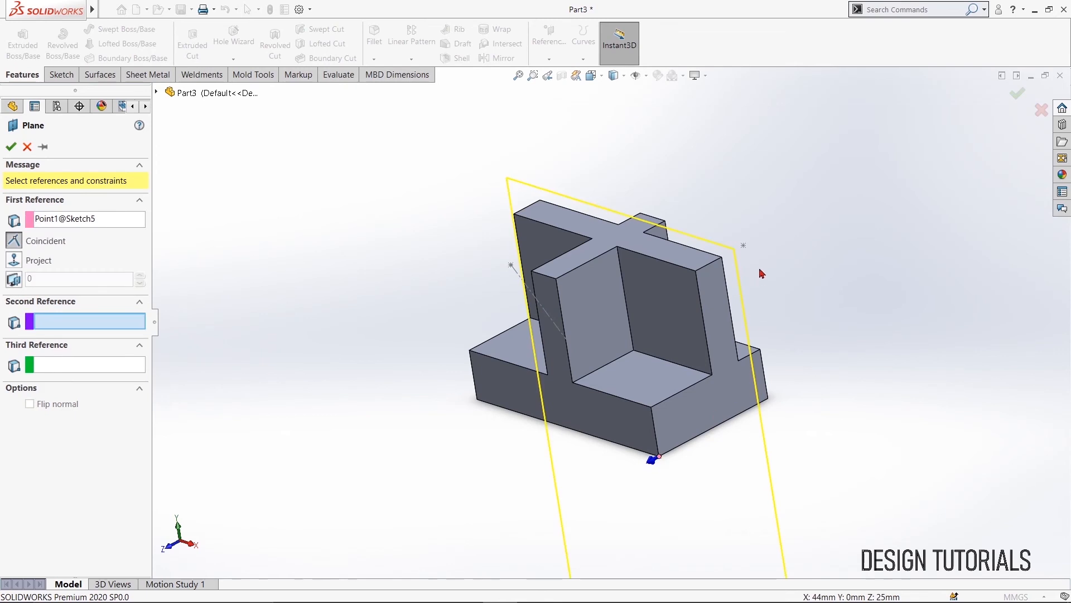
click(745, 246)
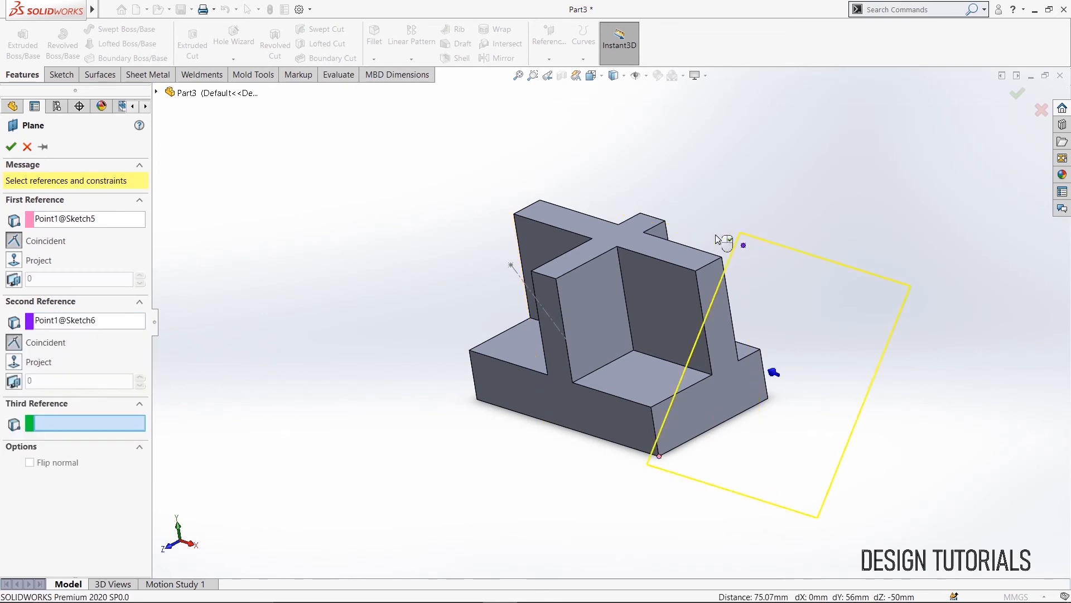
click(512, 266)
middle_drag(470, 318, 669, 211)
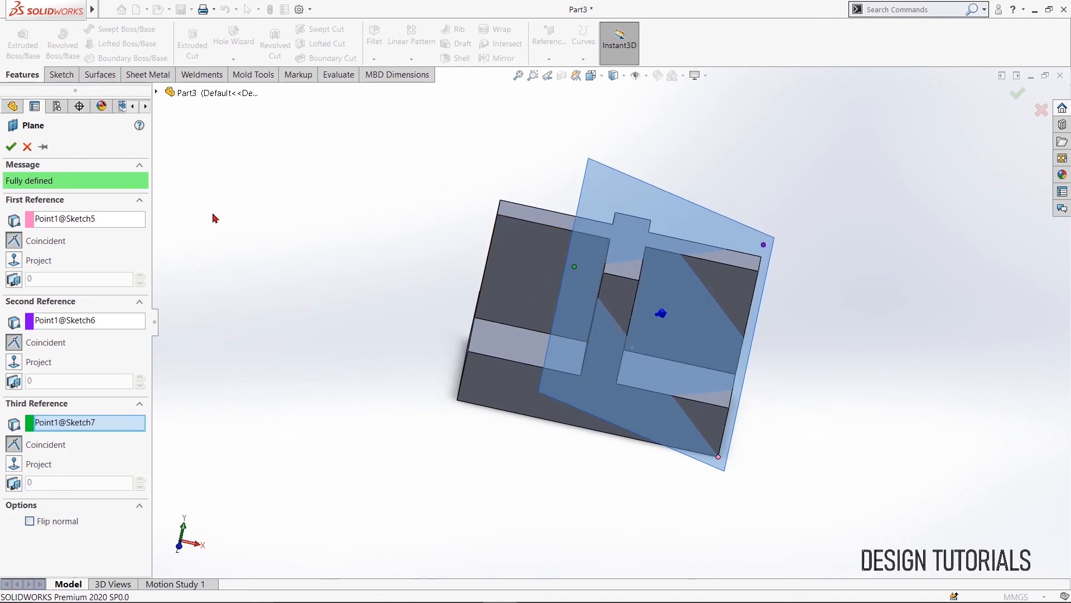
click(11, 147)
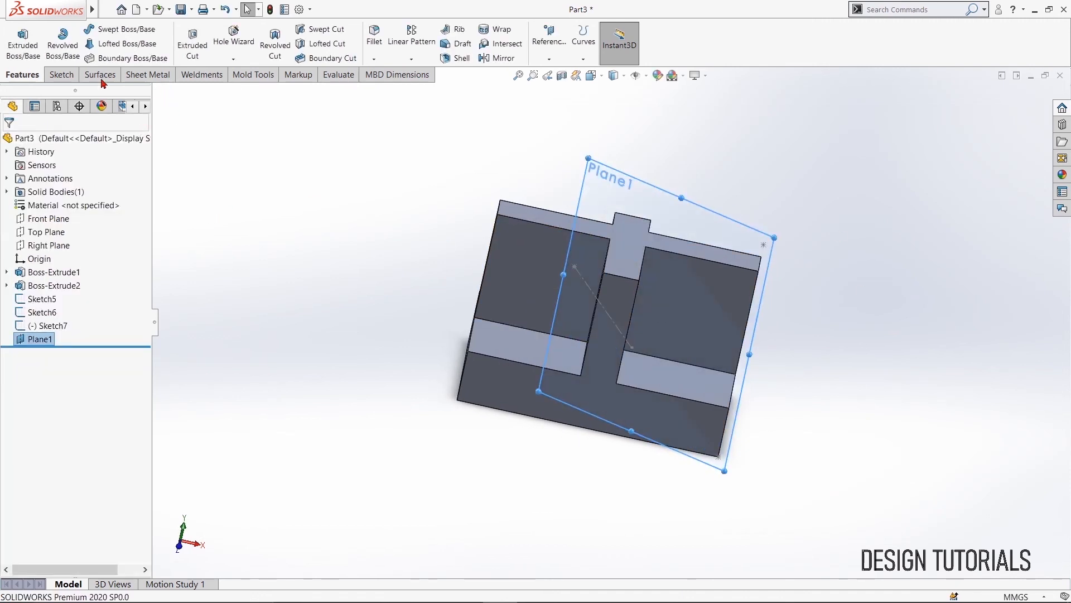
Start a sketch on the new slanted plane with the Circle tool
click(61, 75)
click(127, 29)
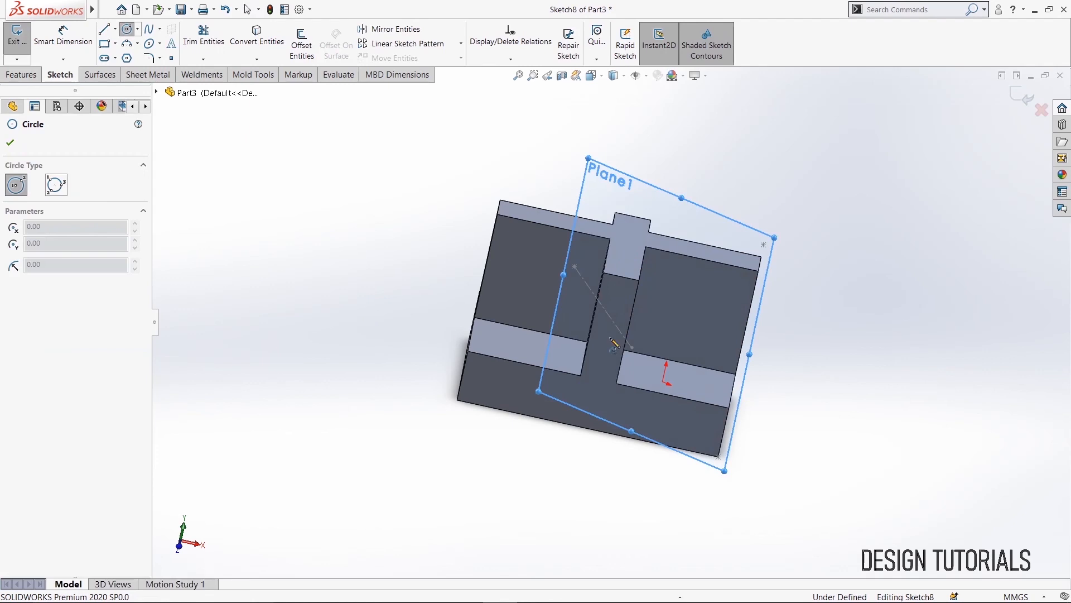